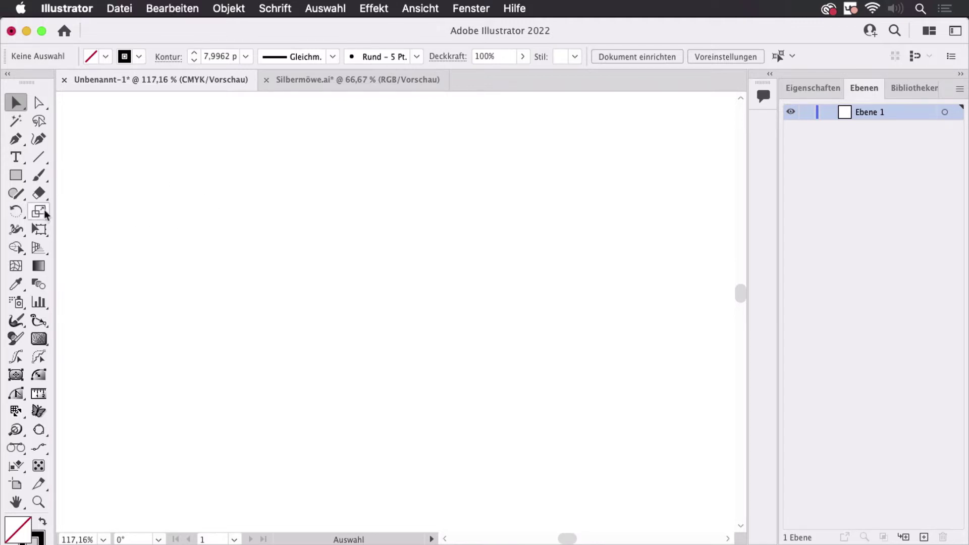
Tear off the Shaper tool group into a floating toolbar, then choose the Paintbrush tool.
left_click(17, 196)
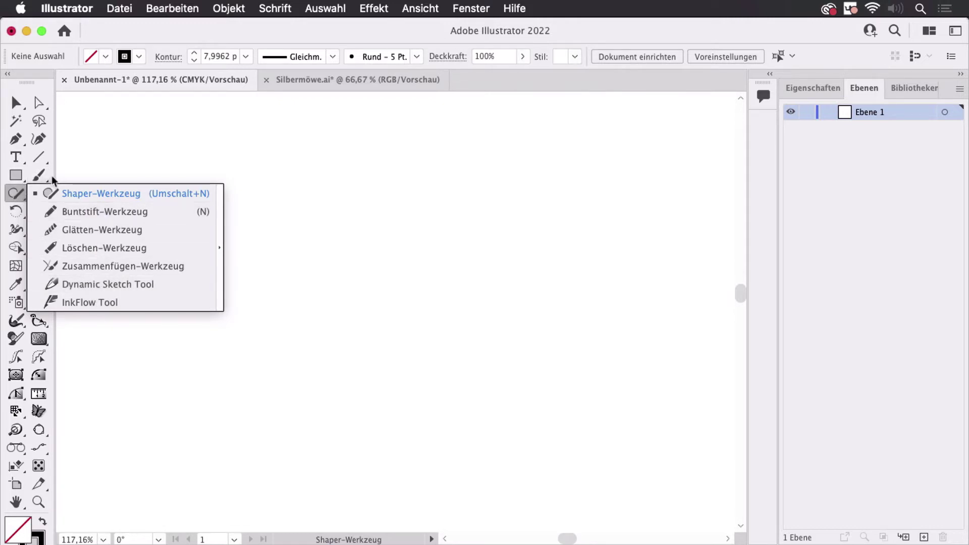
left_click(90, 216)
left_click(19, 195)
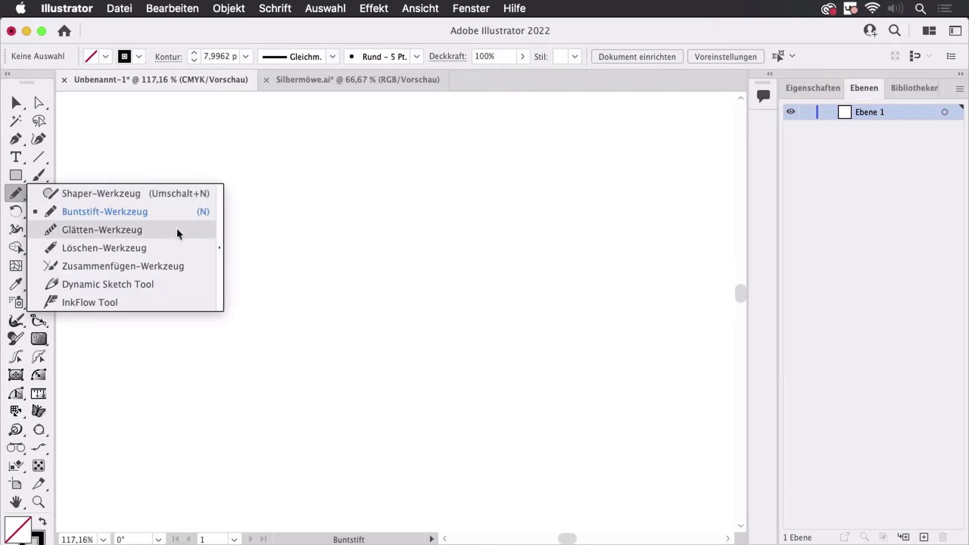
left_click(218, 240)
left_click_drag(129, 199, 337, 108)
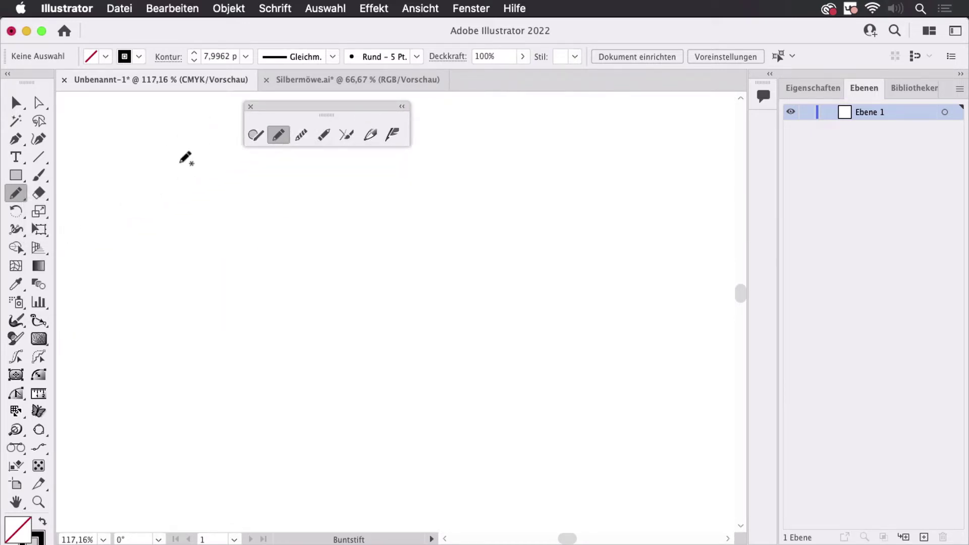
left_click(41, 180)
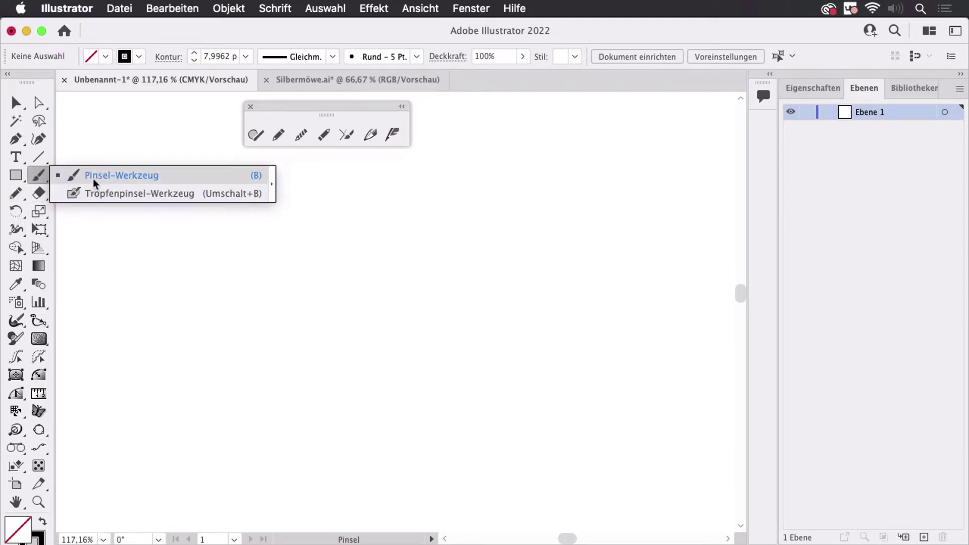
left_click(41, 174)
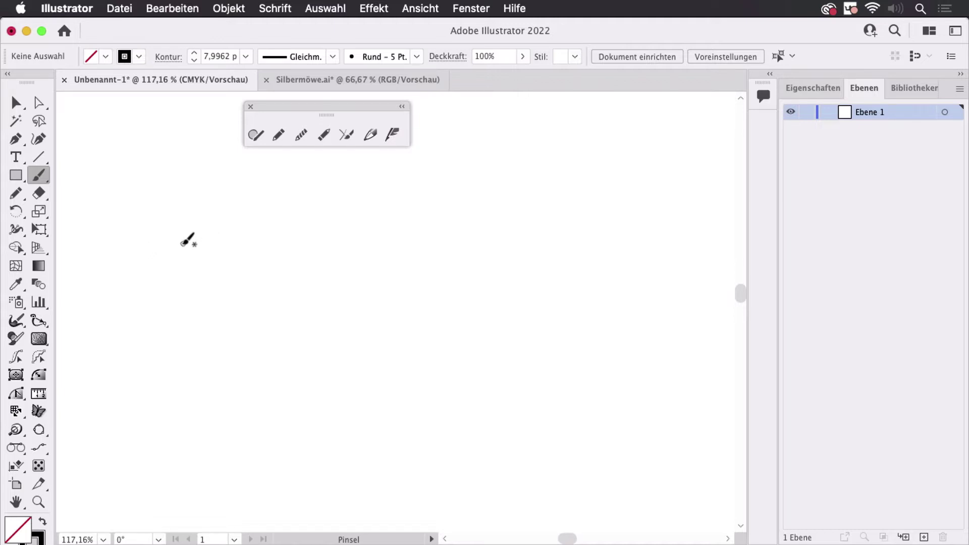
left_click(280, 137)
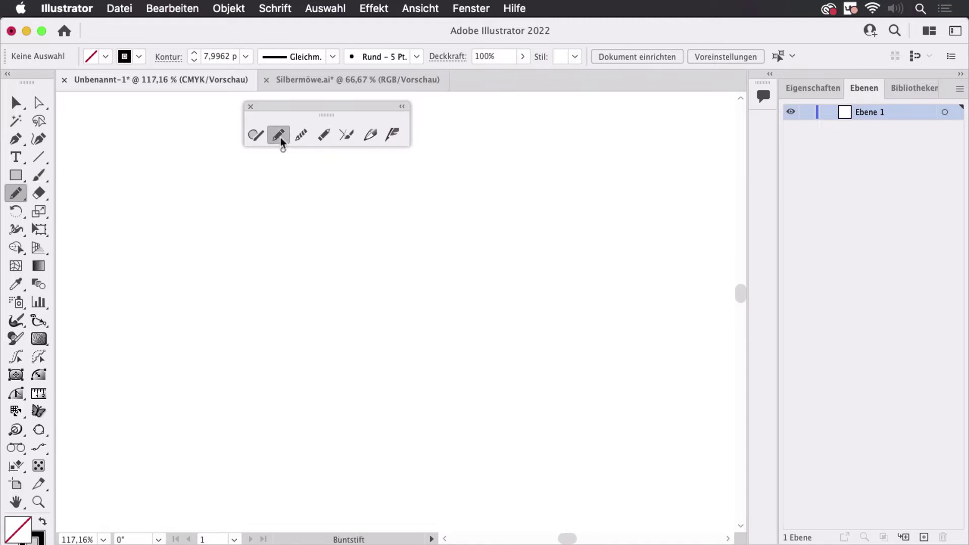
double_click(284, 137)
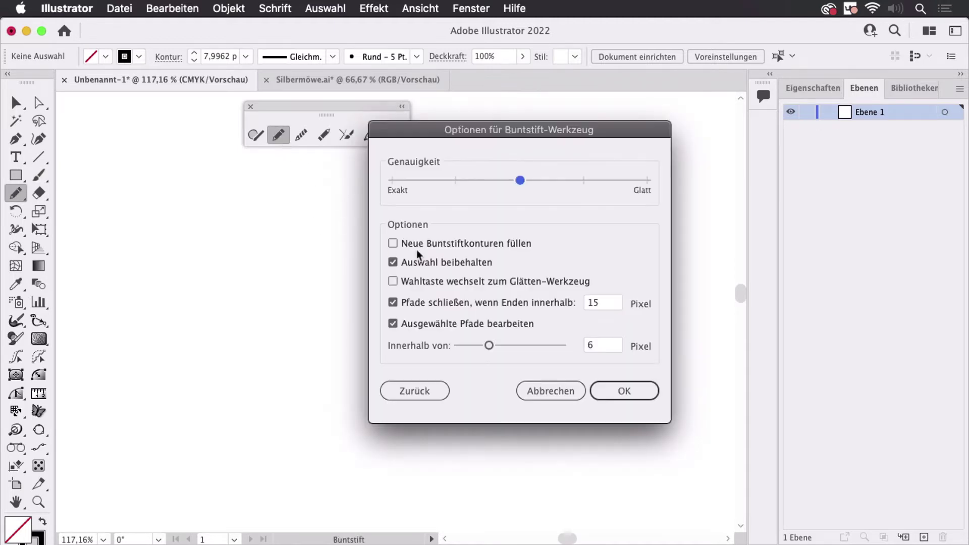
left_click_drag(483, 132, 371, 192)
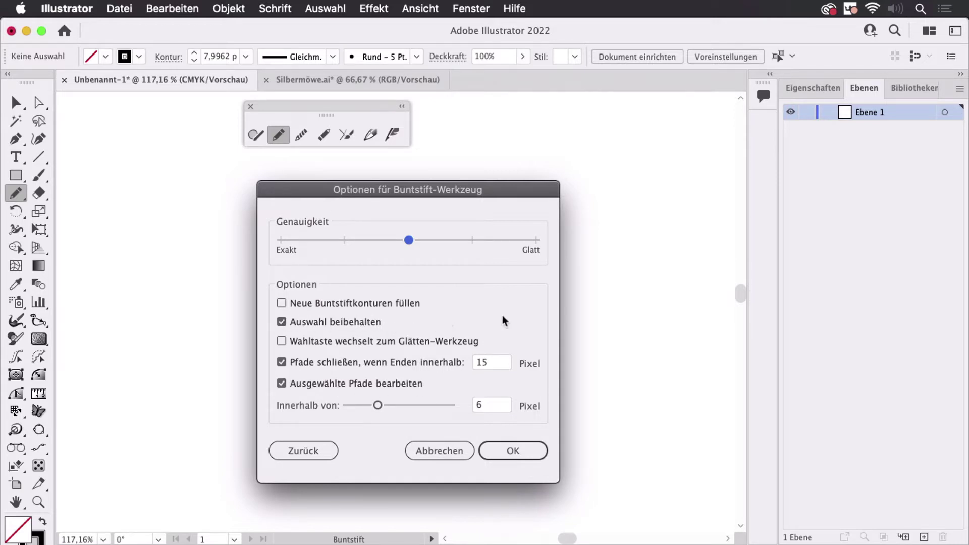
left_click(541, 446)
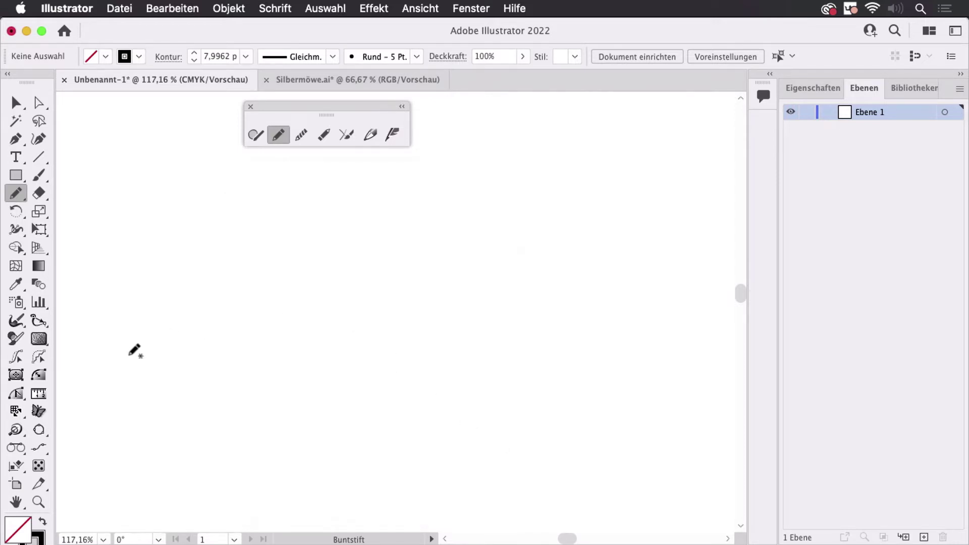
Draw a thick black pencil line across the canvas, then redraw its right part into waves.
left_click_drag(130, 353, 454, 252)
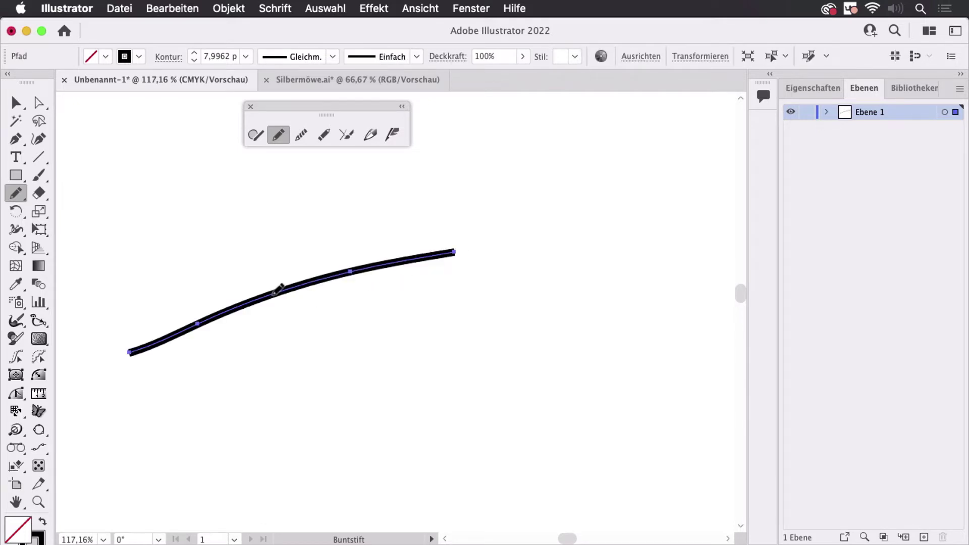
left_click_drag(276, 290, 513, 319)
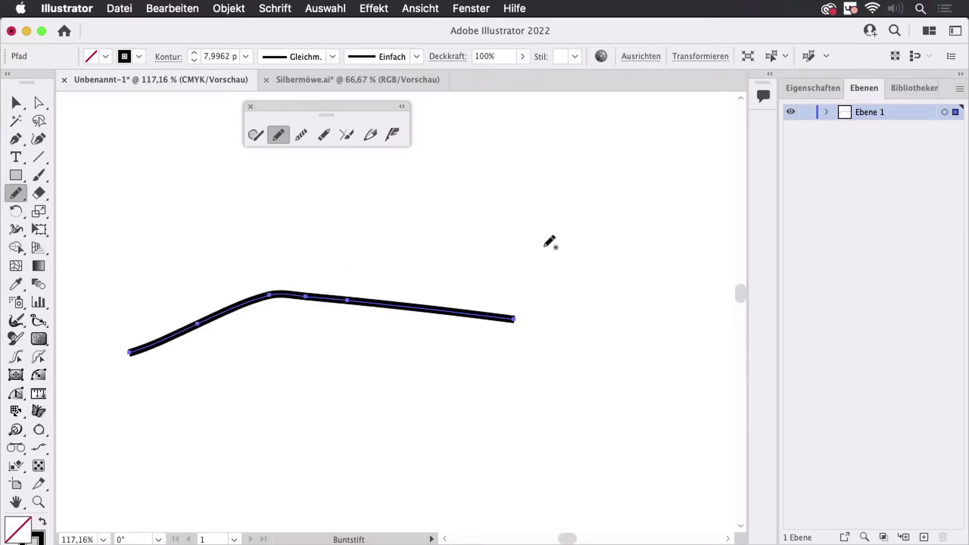
left_click_drag(338, 298, 612, 258)
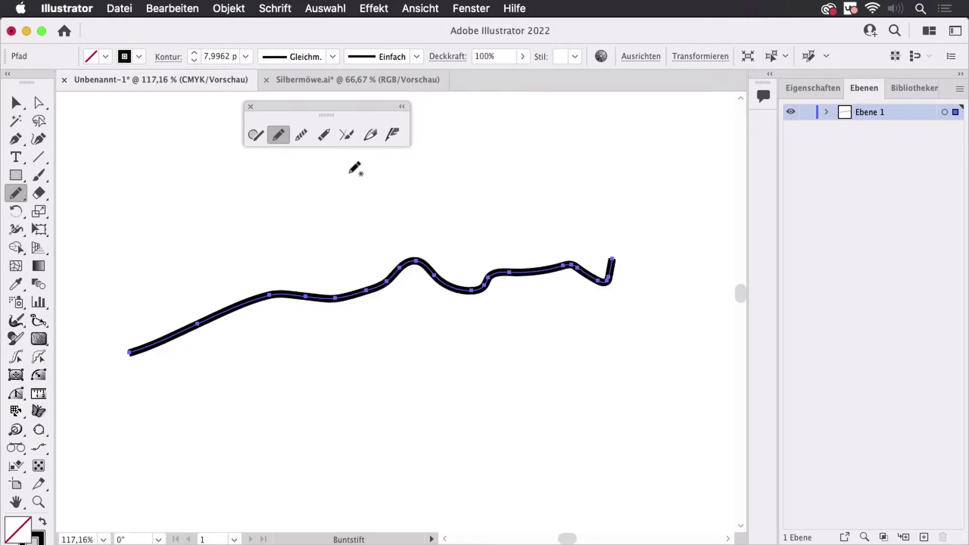
Smooth the wavy path with the Smooth tool, with Fidelity set to Smooth (Glatt) for a second pass.
left_click(301, 136)
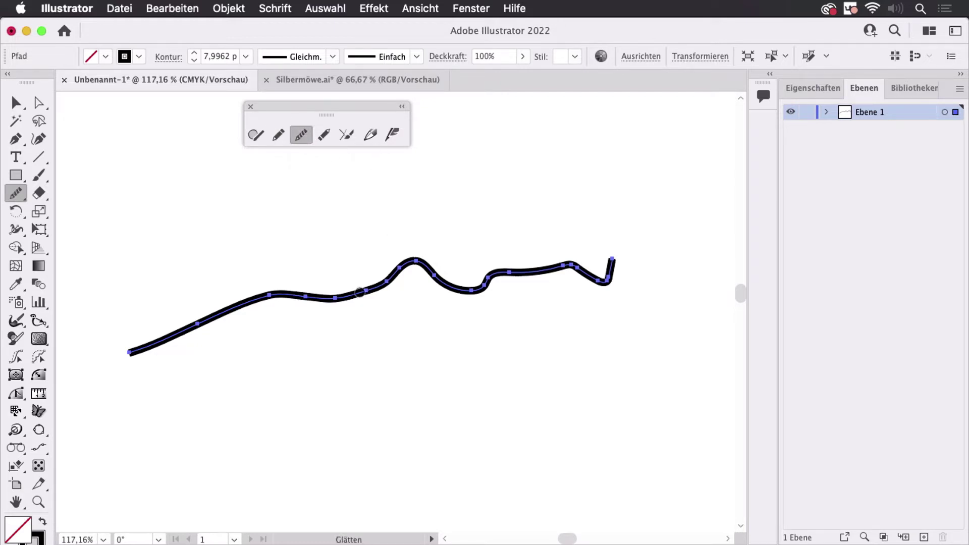
left_click_drag(359, 293, 580, 267)
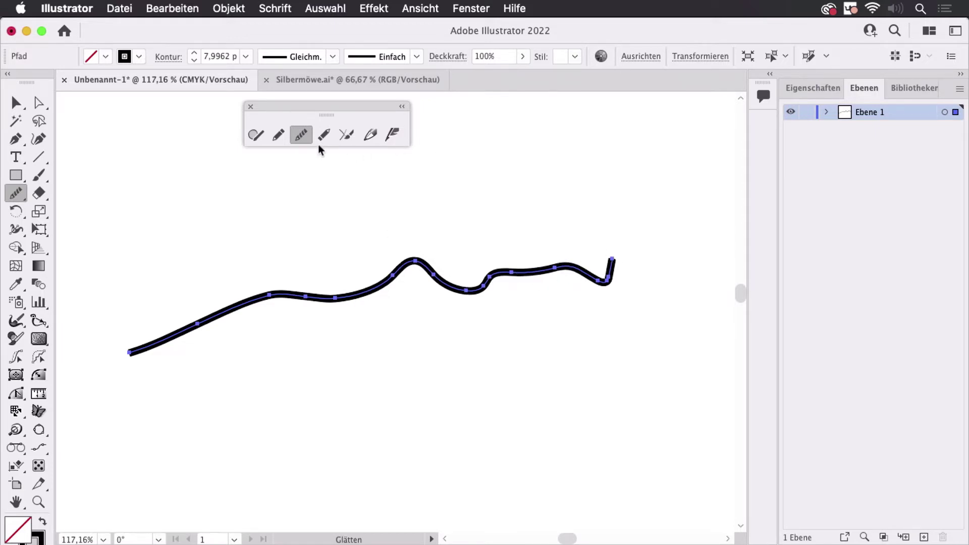
double_click(302, 136)
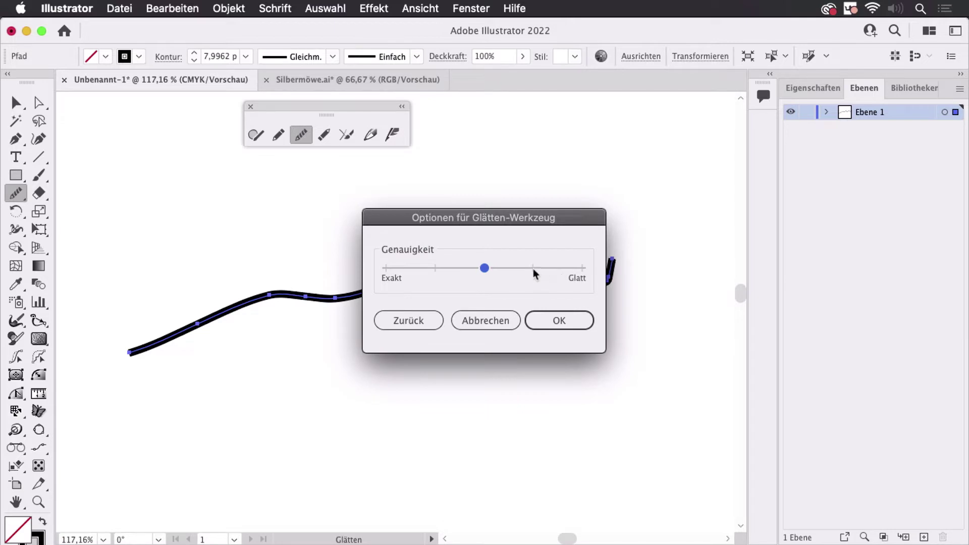
left_click(582, 268)
left_click(541, 322)
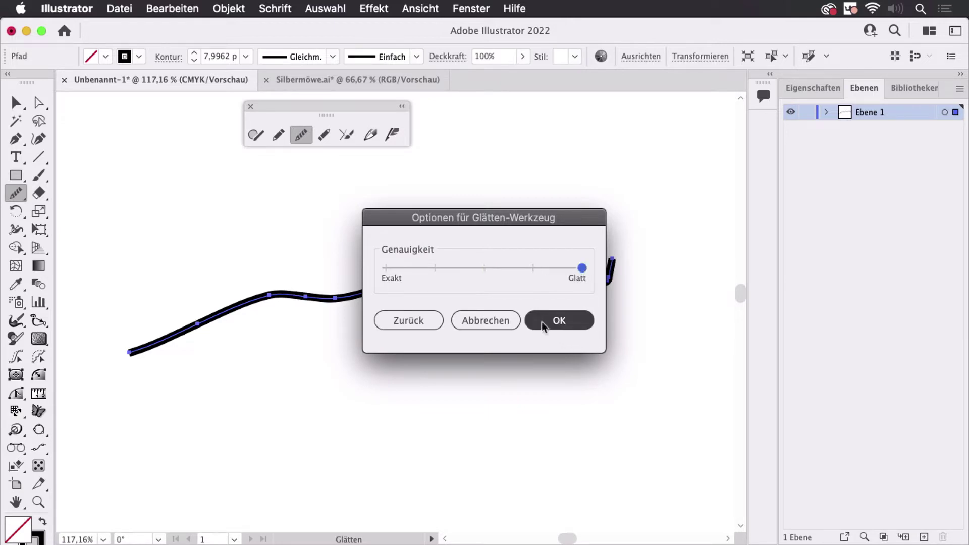
left_click(565, 322)
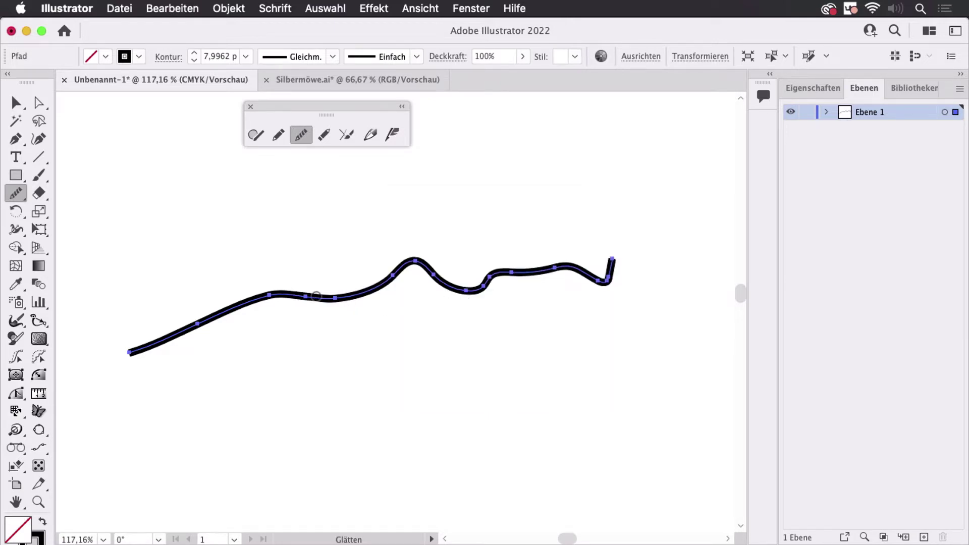
mouse_move(309, 298)
left_mouse_down()
mouse_move(430, 314)
mouse_move(536, 276)
left_mouse_up()
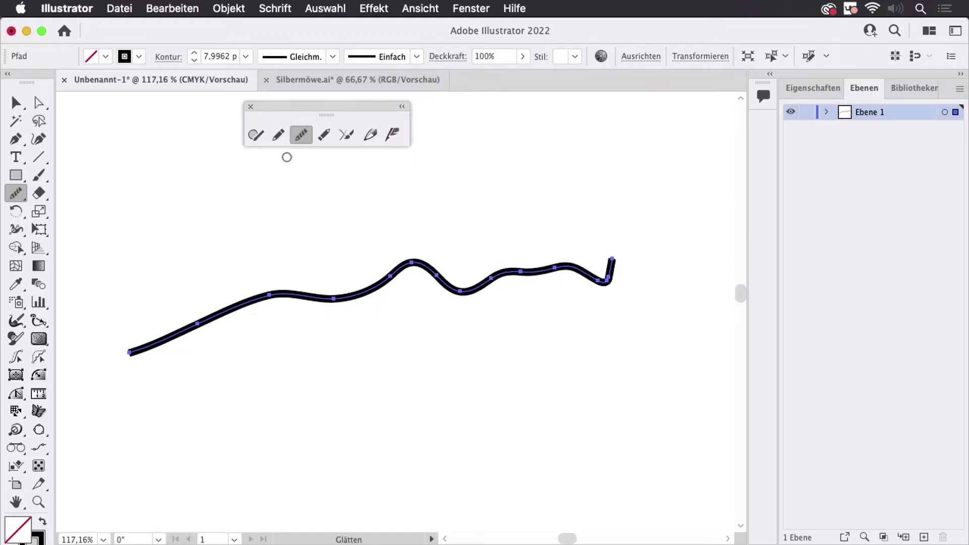
Erase the path's right end with the Path Eraser and redraw it with the Pencil as a gentle wave.
left_click(325, 138)
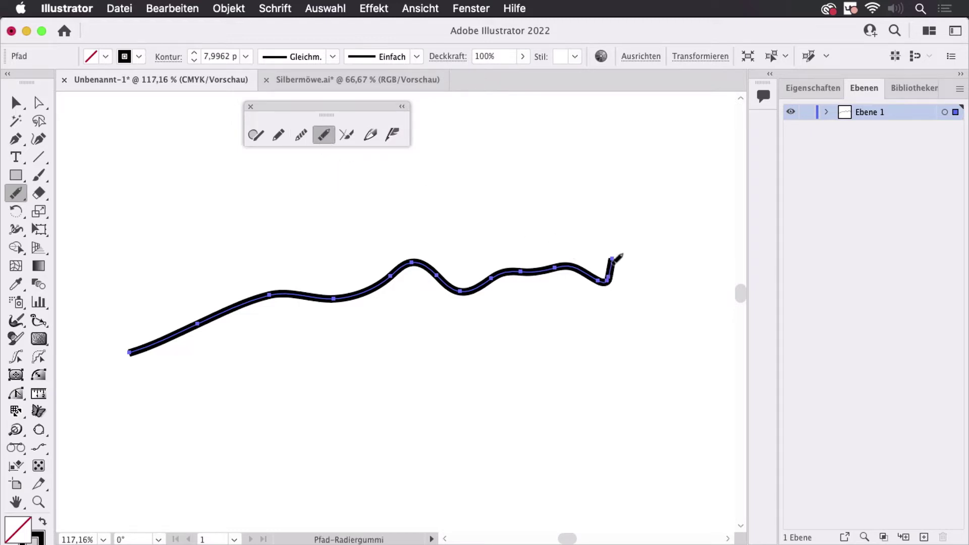
left_click_drag(614, 260, 459, 291)
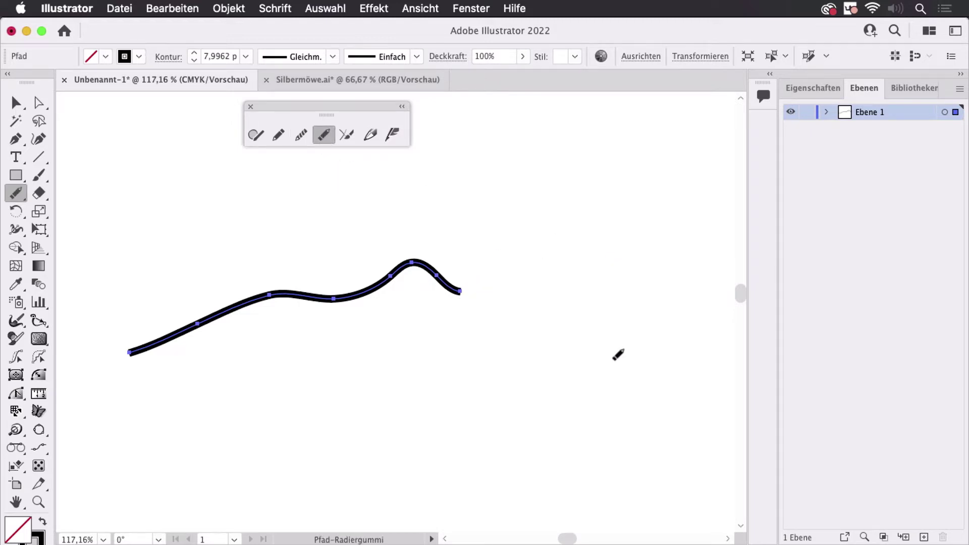
left_click(277, 135)
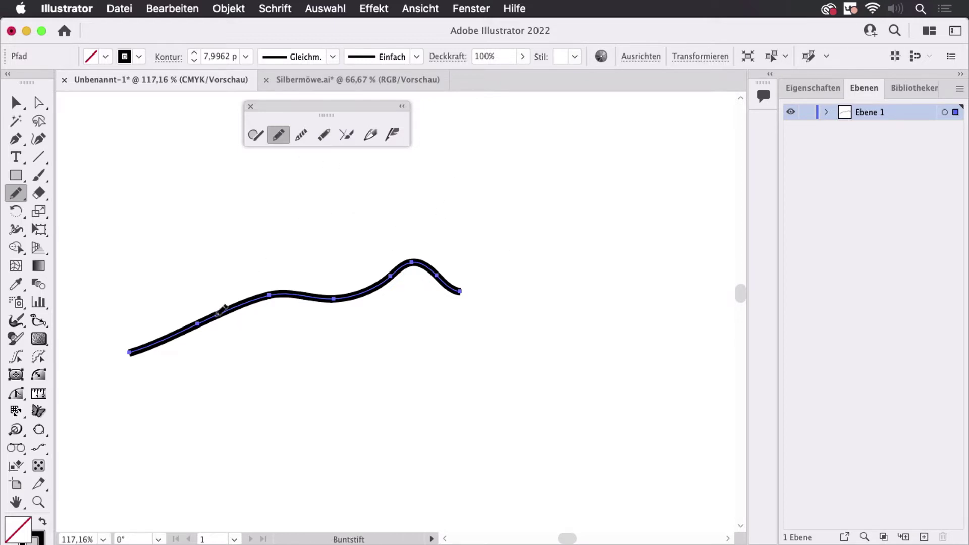
left_click_drag(222, 309, 510, 315)
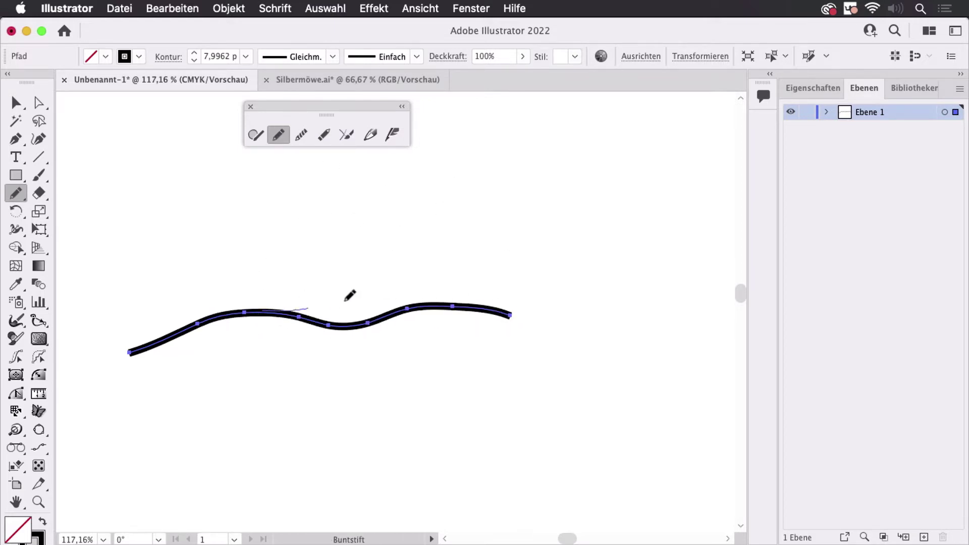
mouse_move(349, 296)
left_mouse_down()
mouse_move(431, 283)
mouse_move(568, 319)
left_mouse_up()
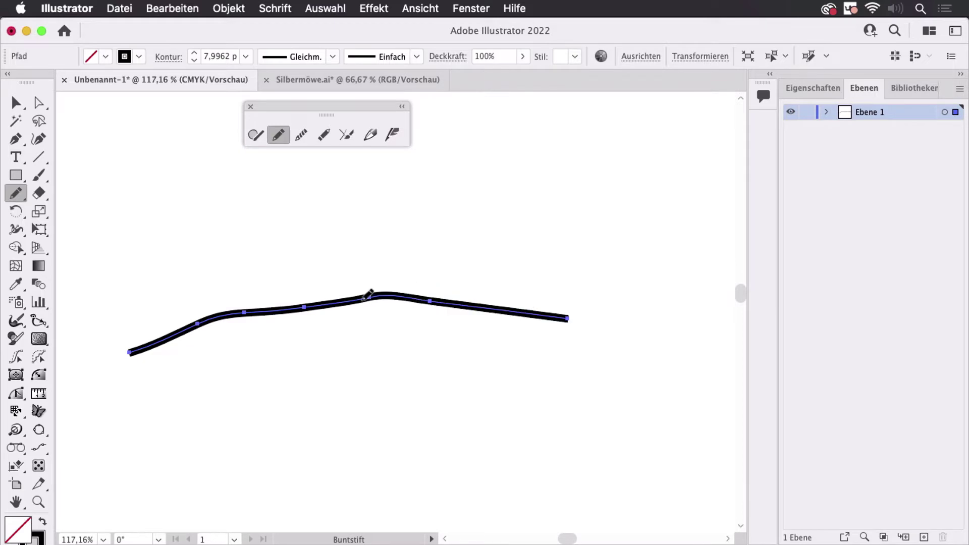
left_click_drag(364, 297, 552, 292)
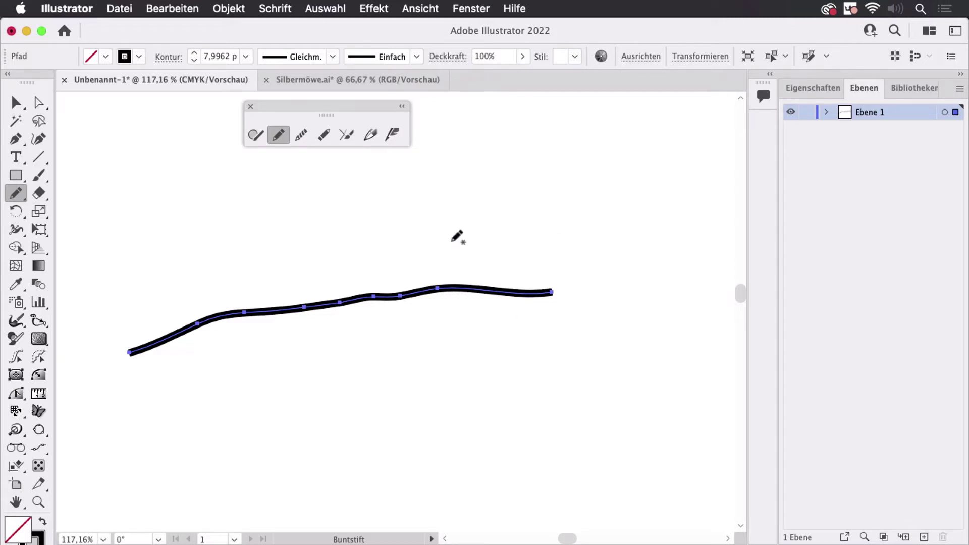
left_click_drag(400, 217, 409, 314)
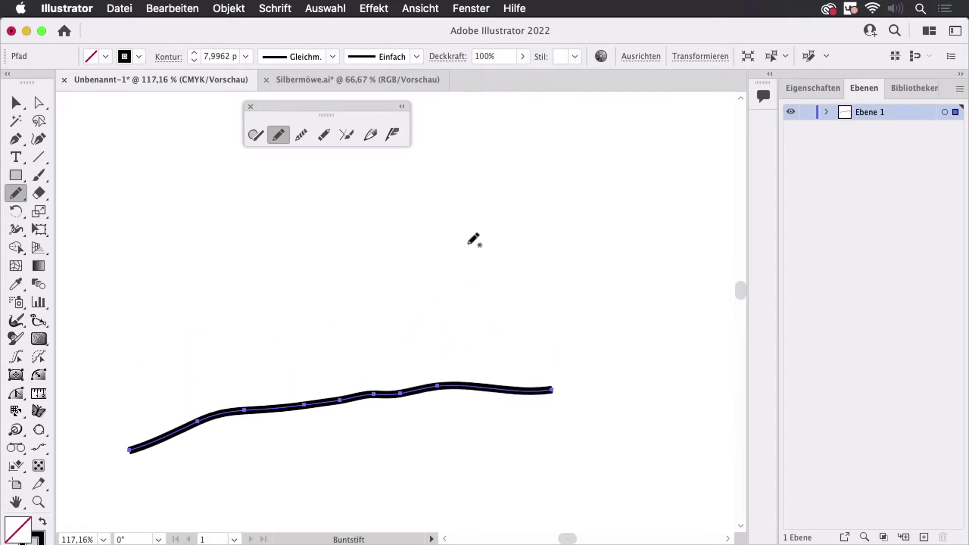
Activate the Dynamic Sketch tool with its settings panel showing String 51 px, and move the panel aside.
double_click(371, 135)
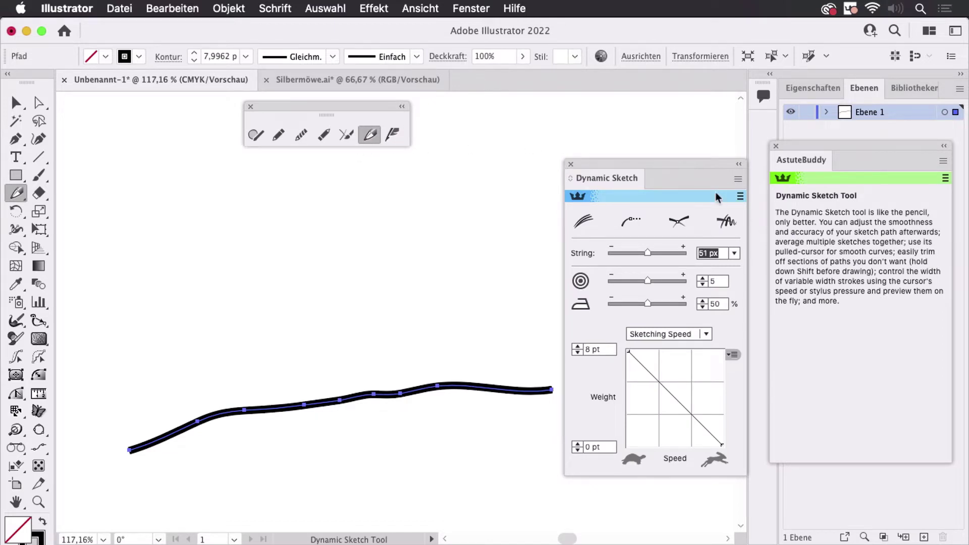
left_click_drag(680, 162, 677, 132)
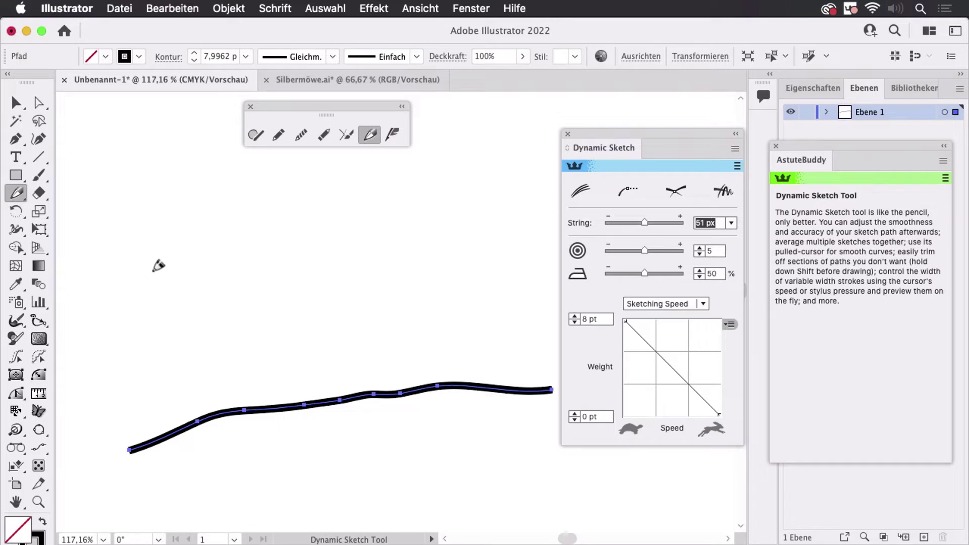
Sketch a thick looping Dynamic Sketch path above the first wave at String 51 px.
mouse_move(103, 293)
left_mouse_down()
mouse_move(484, 223)
mouse_move(513, 173)
mouse_move(400, 173)
mouse_move(260, 300)
mouse_move(146, 320)
mouse_move(372, 305)
mouse_move(485, 253)
left_mouse_up()
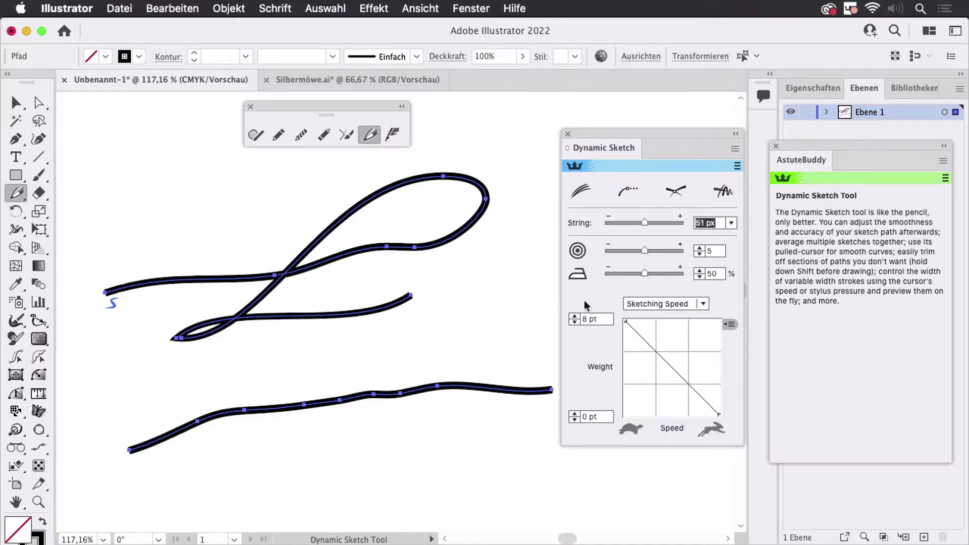
left_click_drag(662, 132, 642, 158)
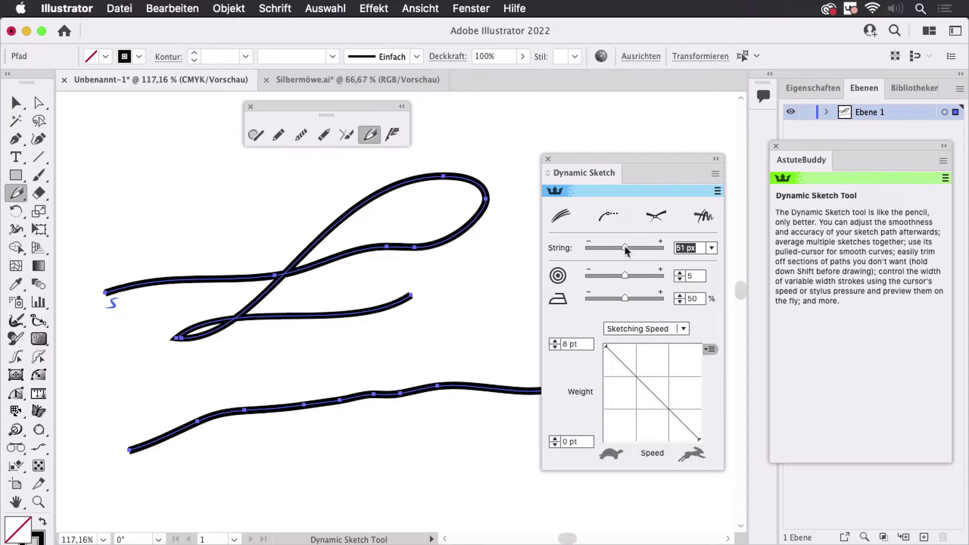
Set Dynamic Sketch String to 0 px and sketch a long meandering looping stroke across both paths.
left_click_drag(625, 246, 551, 255)
mouse_move(153, 249)
left_mouse_down()
mouse_move(370, 207)
mouse_move(447, 264)
mouse_move(452, 368)
mouse_move(361, 396)
mouse_move(303, 378)
mouse_move(210, 380)
mouse_move(147, 359)
mouse_move(166, 309)
mouse_move(107, 249)
mouse_move(198, 181)
mouse_move(378, 332)
mouse_move(497, 254)
left_mouse_up()
left_click_drag(597, 248, 587, 247)
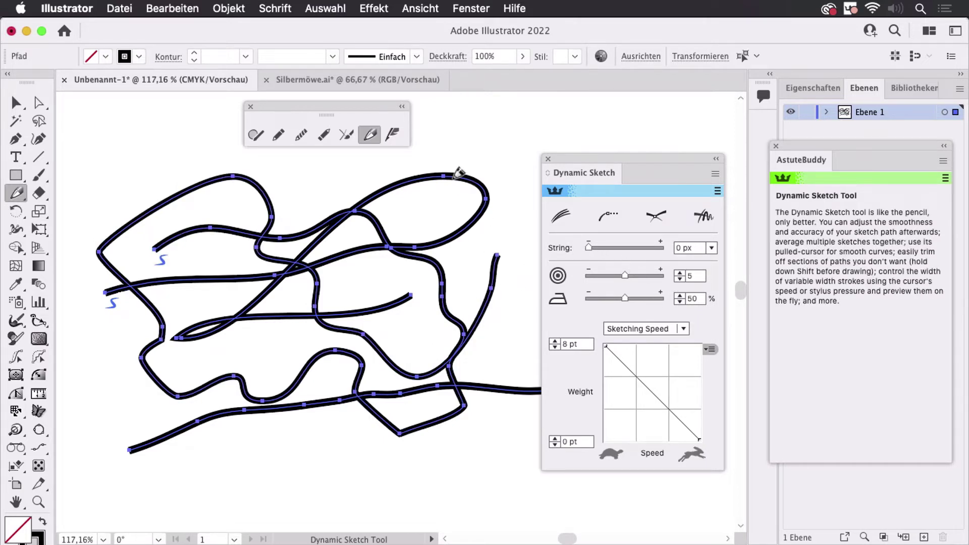
key("space")
left_click_drag(472, 162, 426, 300)
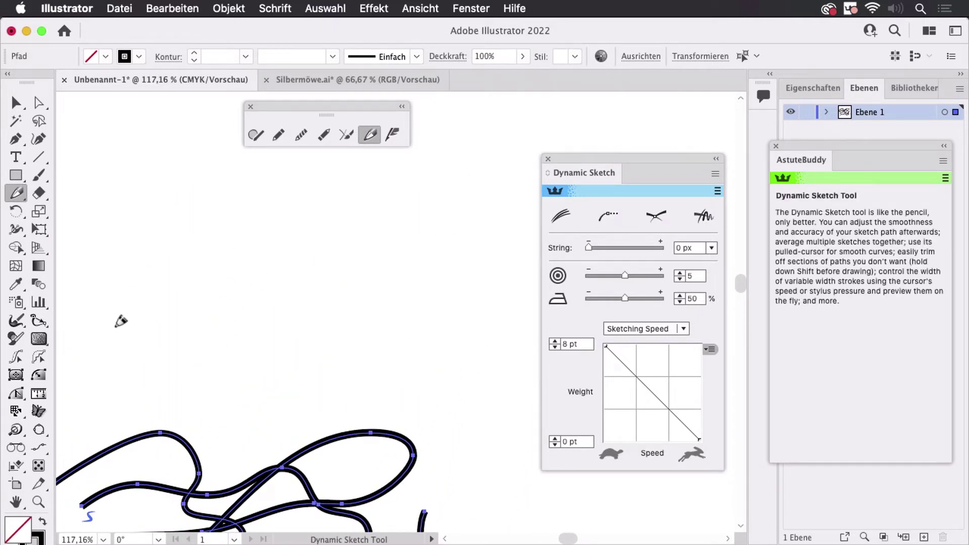
Sketch a long sweeping curve above the tangle, refining it with Repeat Sketch passes toward the upper right.
left_click_drag(110, 329, 364, 221)
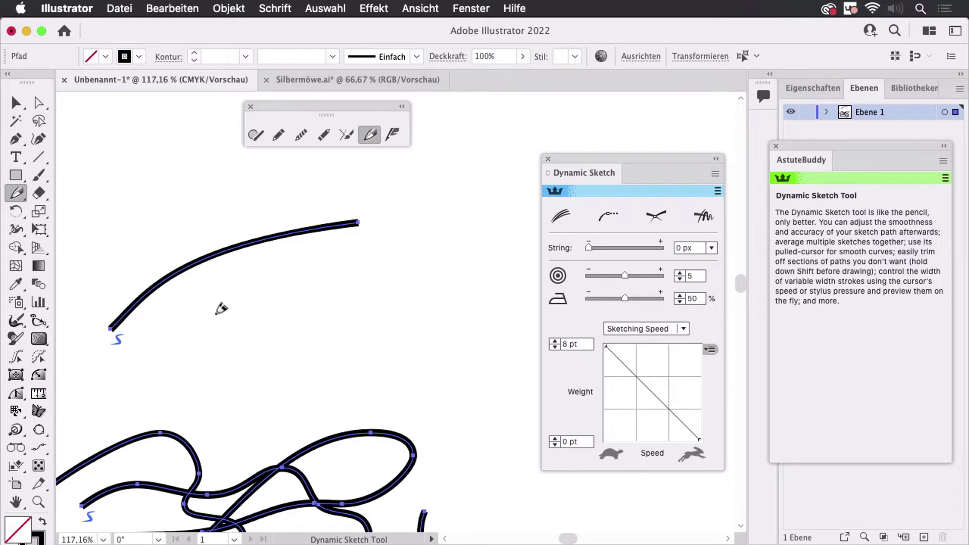
left_click(560, 217)
left_click_drag(134, 305, 326, 216)
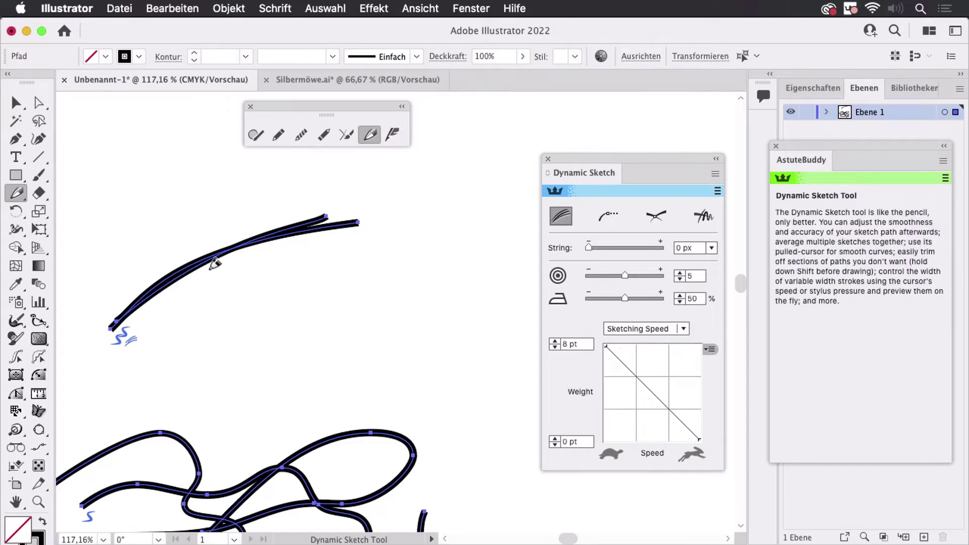
left_click_drag(118, 321, 325, 206)
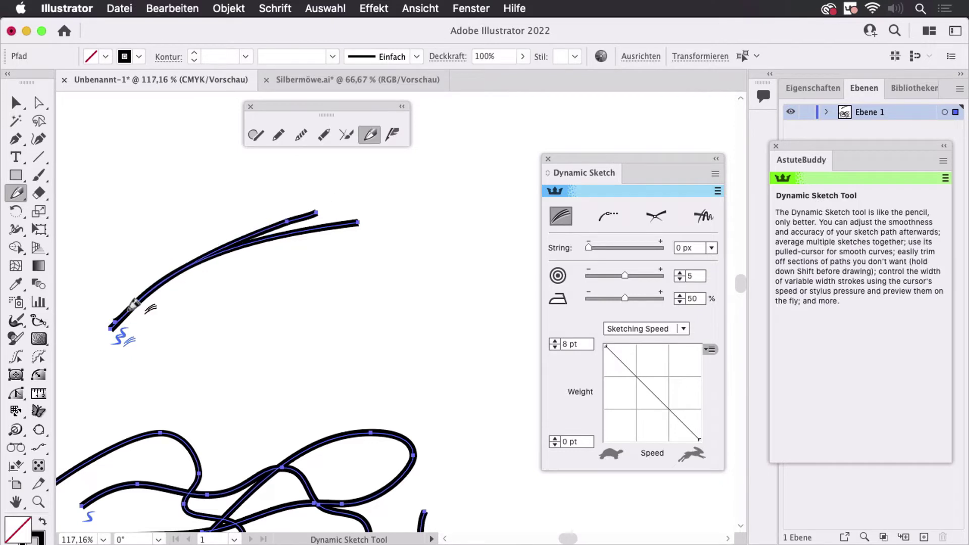
left_click_drag(131, 309, 353, 194)
left_click_drag(124, 323, 411, 195)
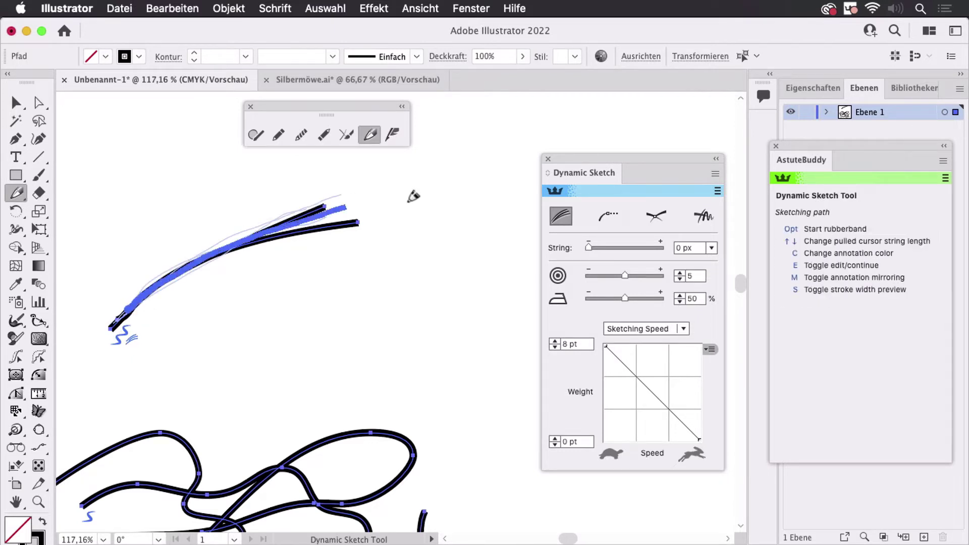
left_click_drag(169, 278, 408, 199)
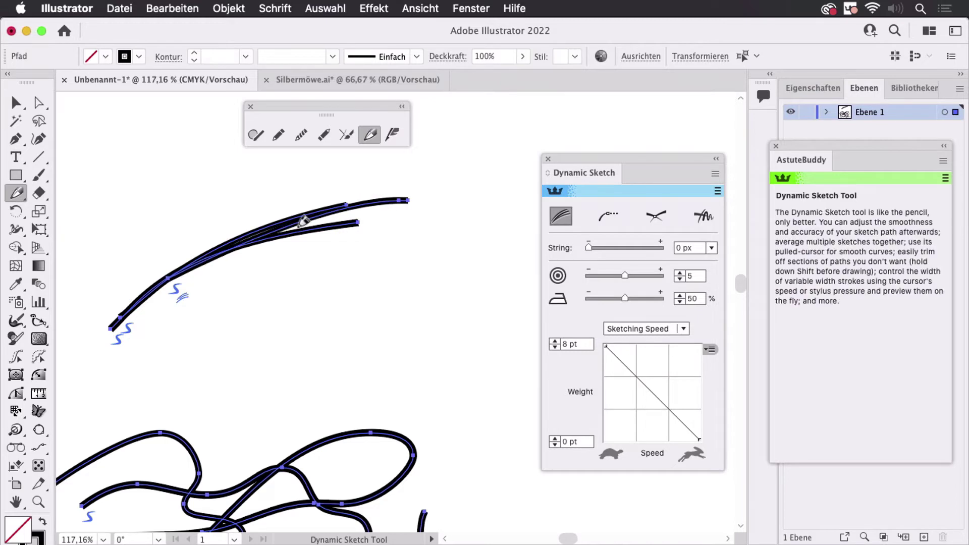
left_click_drag(275, 225, 515, 183)
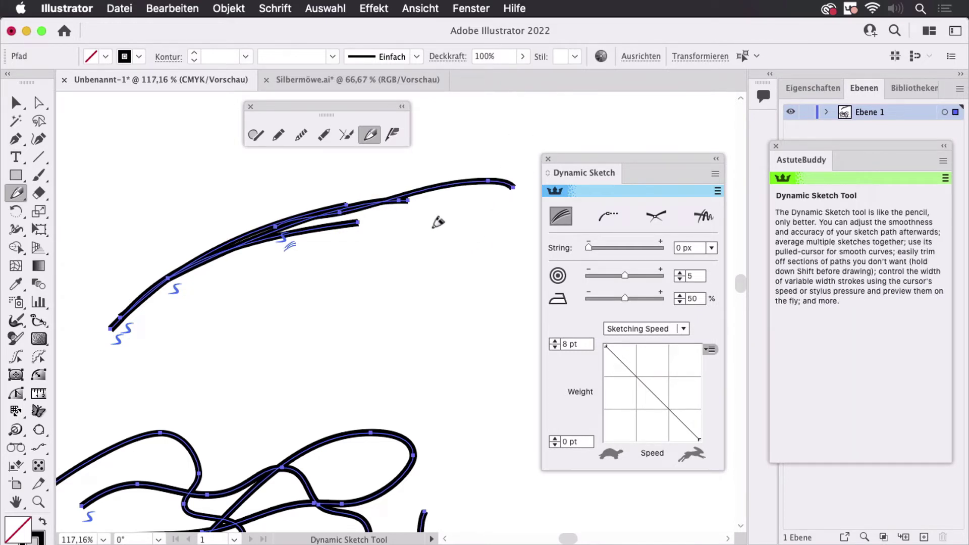
key("space")
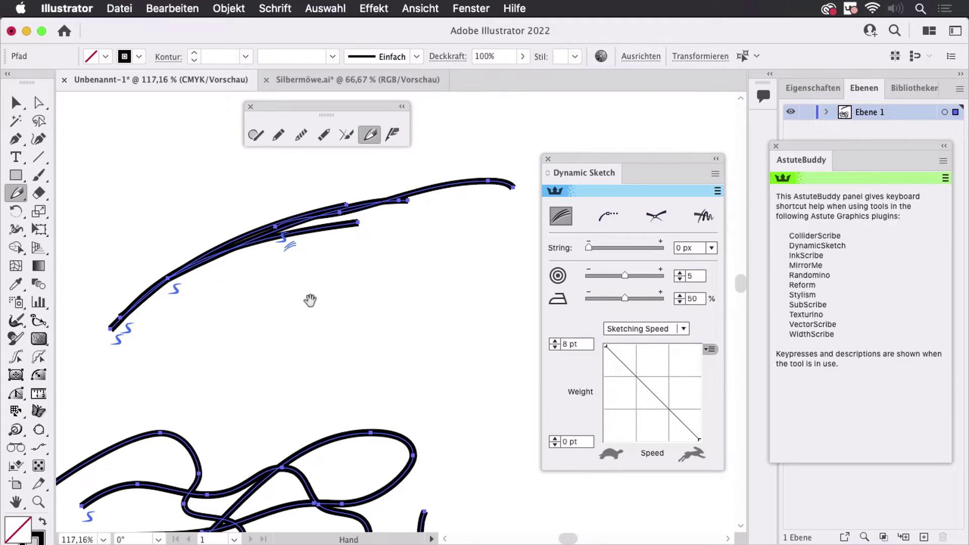
left_click_drag(310, 301, 329, 201)
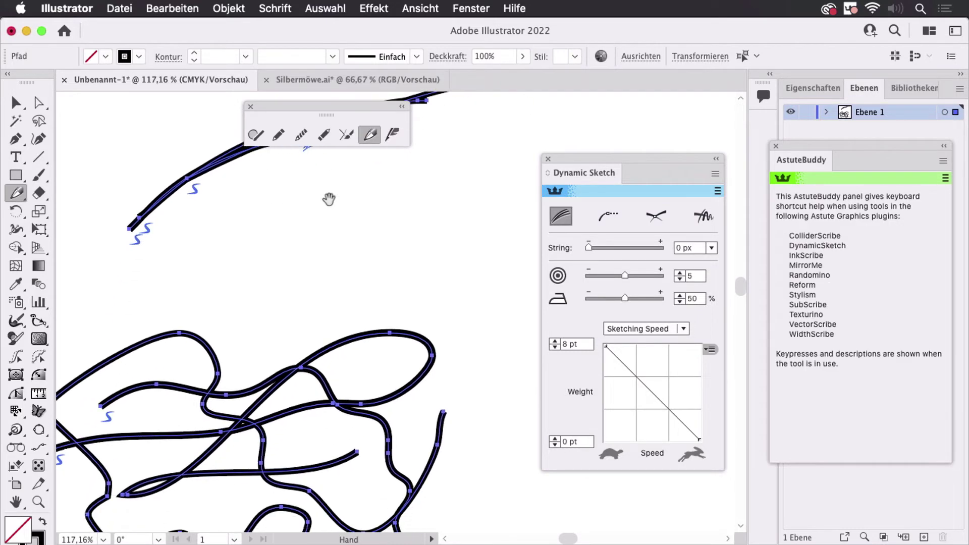
left_click(714, 175)
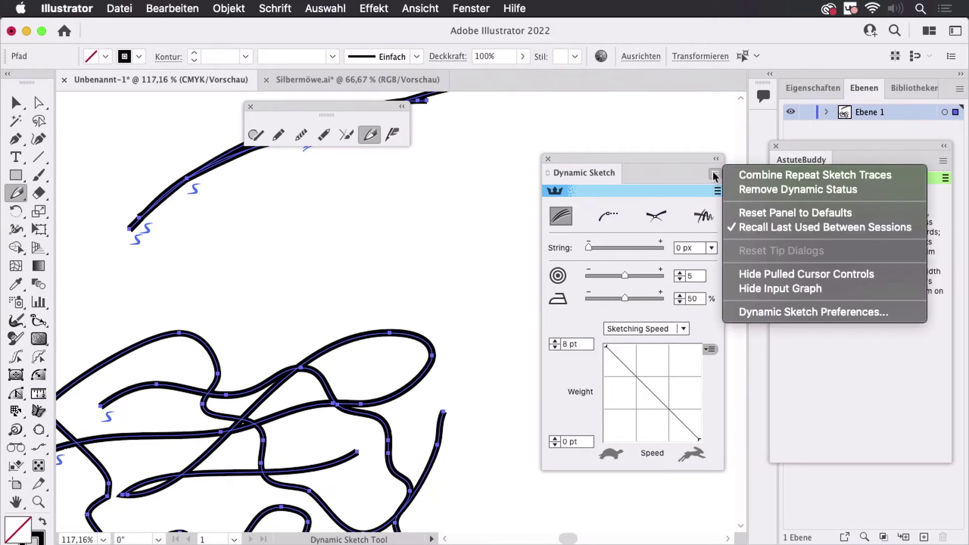
left_click(785, 313)
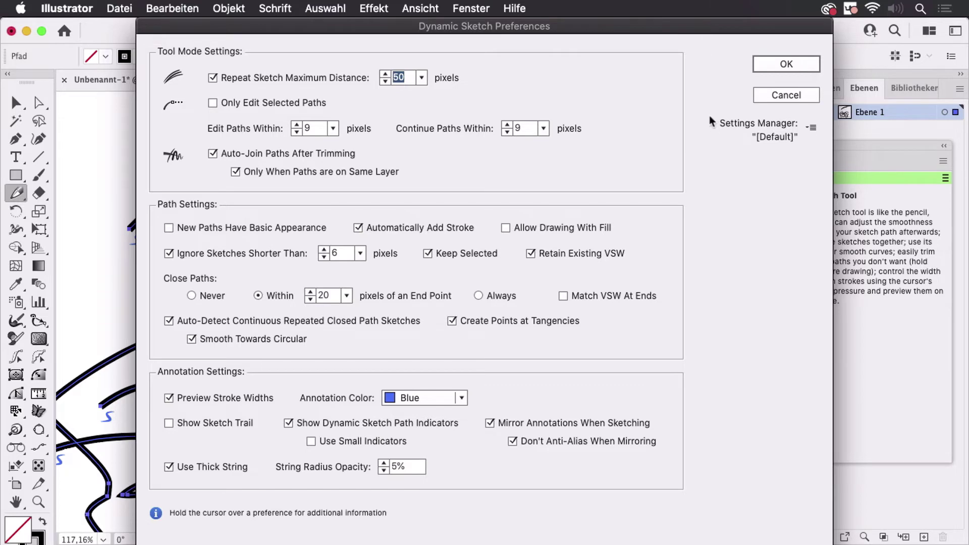
Sketch a long rising diagonal curve above the earlier strokes, resketching it and extending it upper right.
left_click(786, 64)
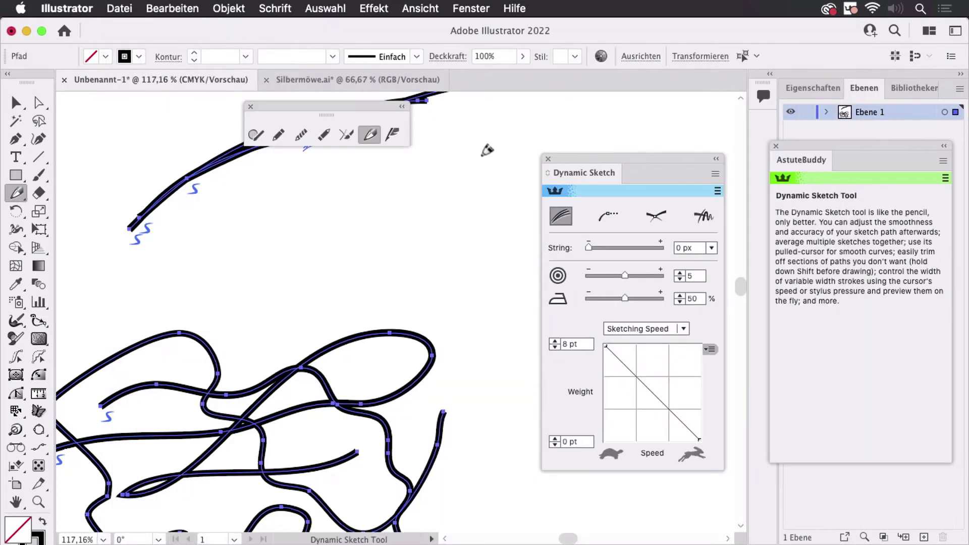
left_click_drag(415, 192, 223, 395)
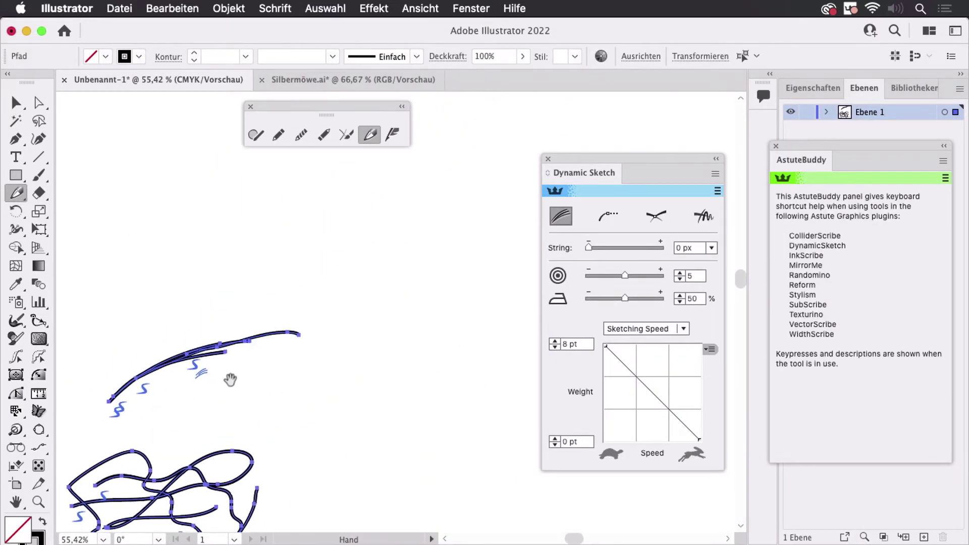
left_click_drag(110, 286, 448, 182)
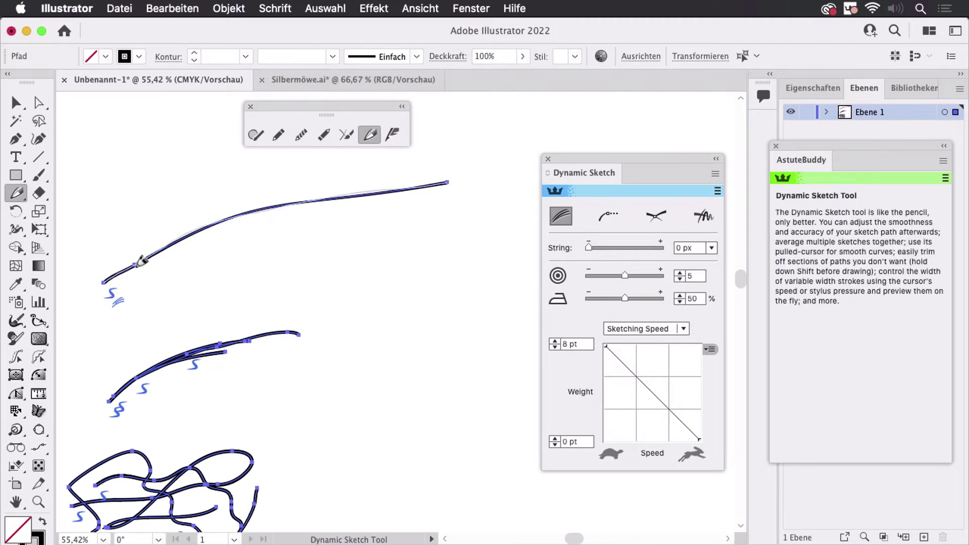
left_click_drag(119, 275, 453, 170)
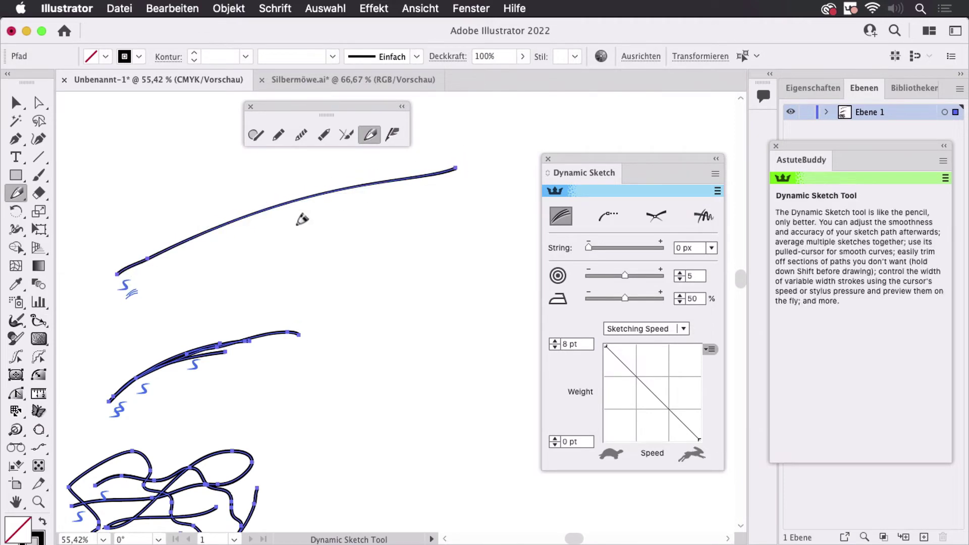
left_click_drag(158, 258, 424, 166)
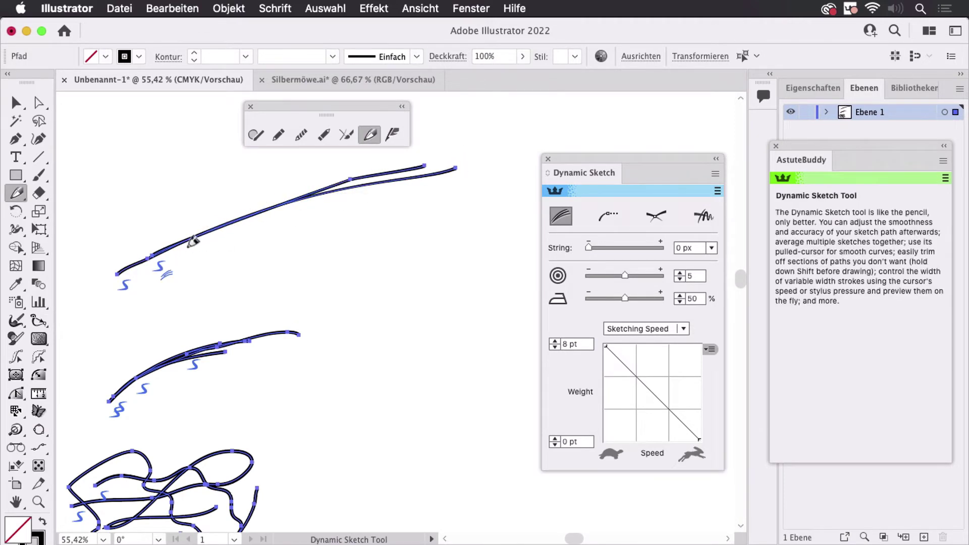
left_click_drag(174, 250, 482, 148)
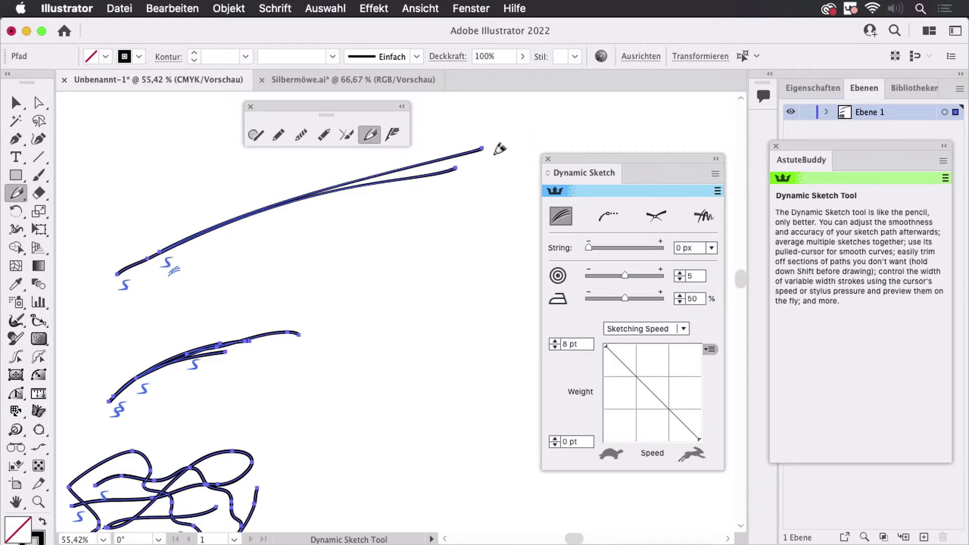
In pulled-cursor mode, sketch a curve between the two earlier strokes, extending it toward the upper right.
left_click(609, 217)
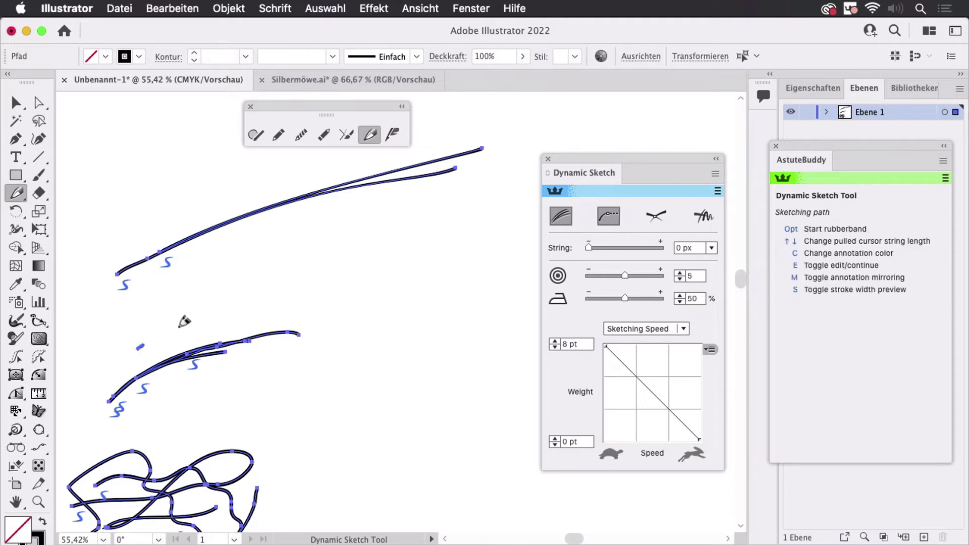
left_click_drag(139, 347, 444, 232)
mouse_move(184, 319)
left_mouse_down()
mouse_move(461, 222)
mouse_move(467, 211)
left_mouse_up()
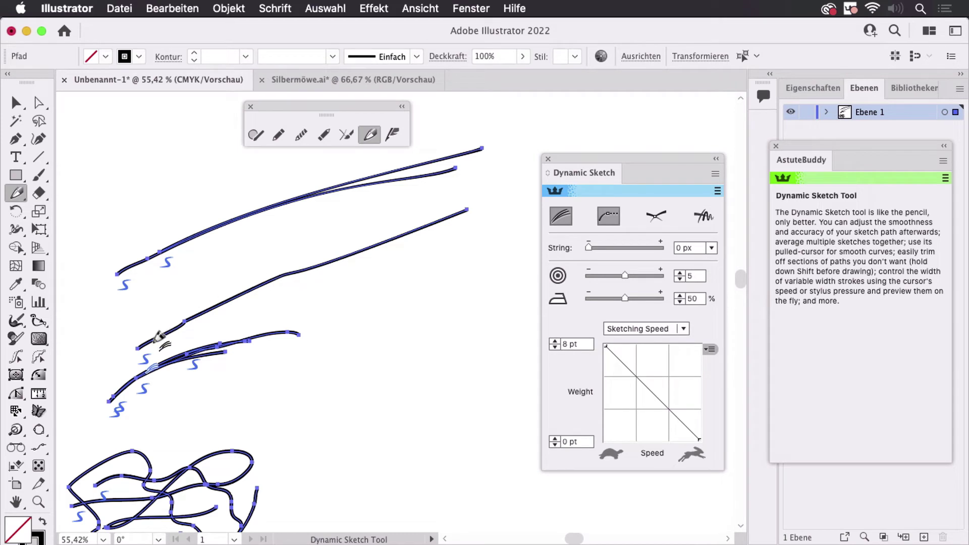
left_click_drag(152, 340, 463, 229)
left_click_drag(199, 316, 534, 202)
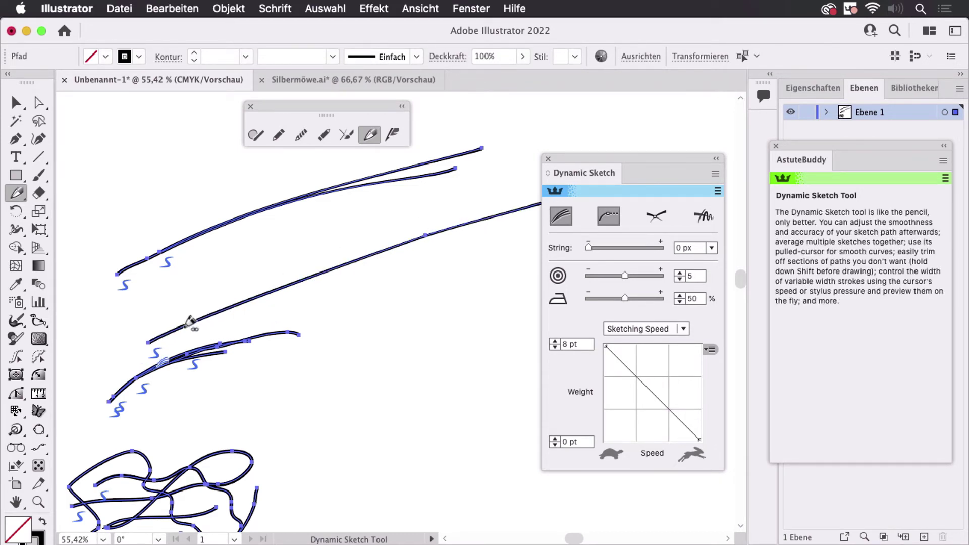
Resketch the middle curve smoothly and continue its right end into a sharp downward hook.
left_click_drag(187, 325, 392, 225)
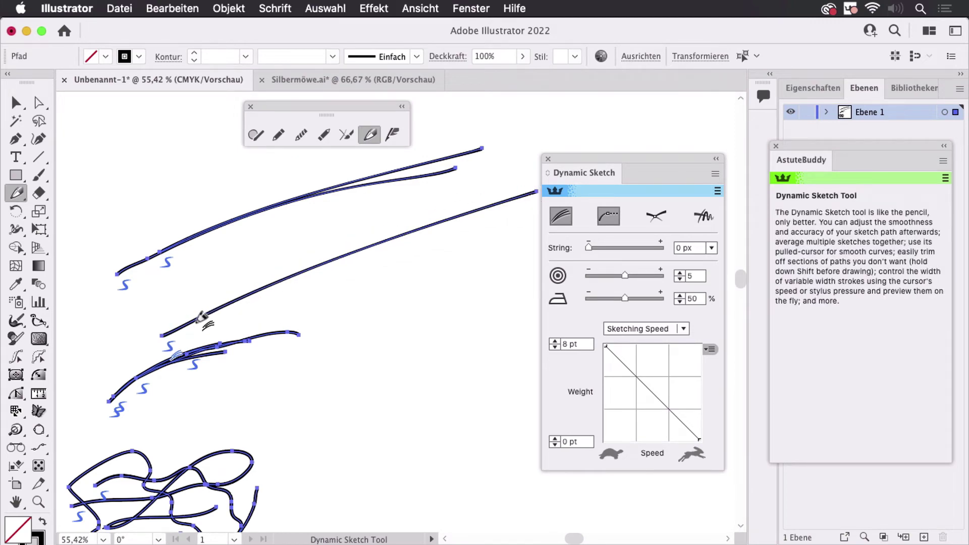
left_click_drag(205, 320, 623, 151)
left_click_drag(275, 268, 320, 260)
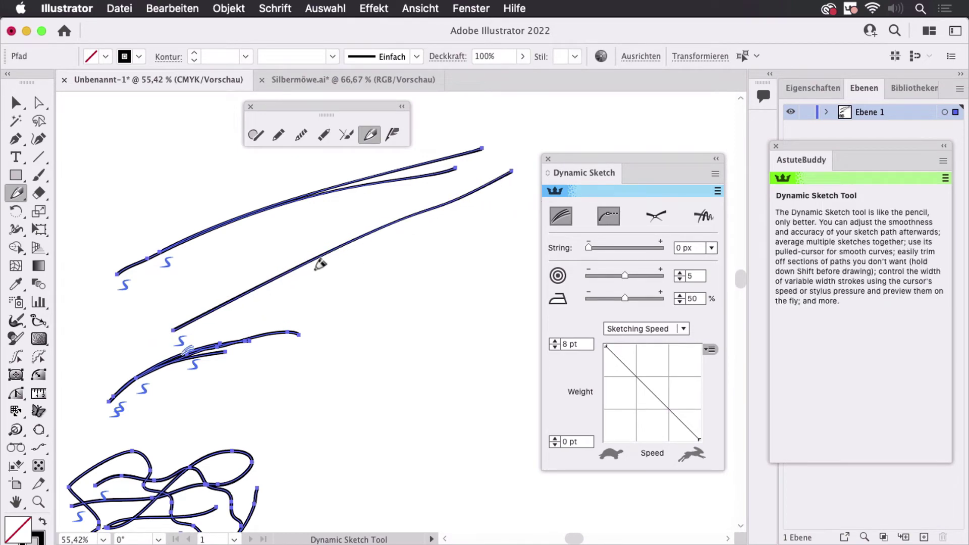
left_click(262, 281)
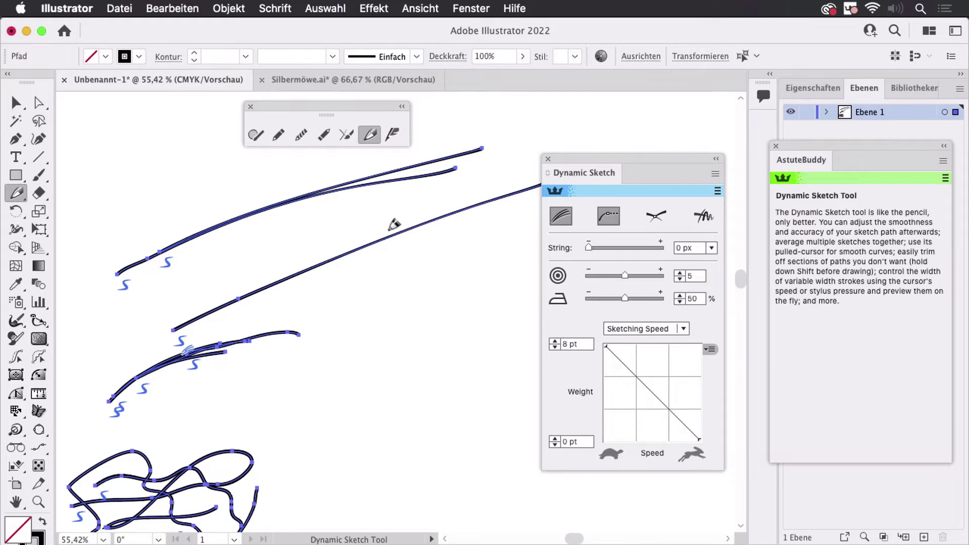
left_click_drag(351, 285, 262, 288)
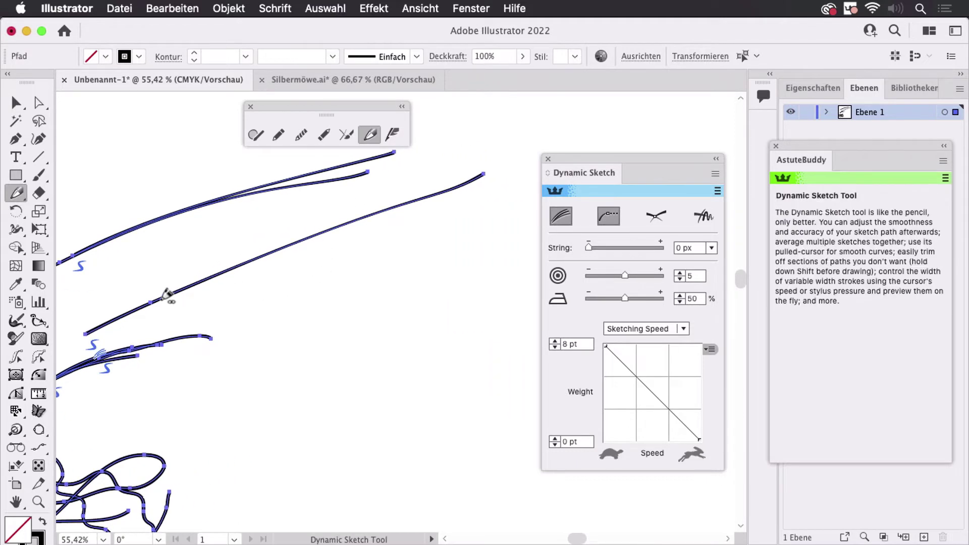
mouse_move(171, 291)
left_mouse_down()
mouse_move(338, 197)
mouse_move(400, 302)
mouse_move(418, 418)
left_mouse_up()
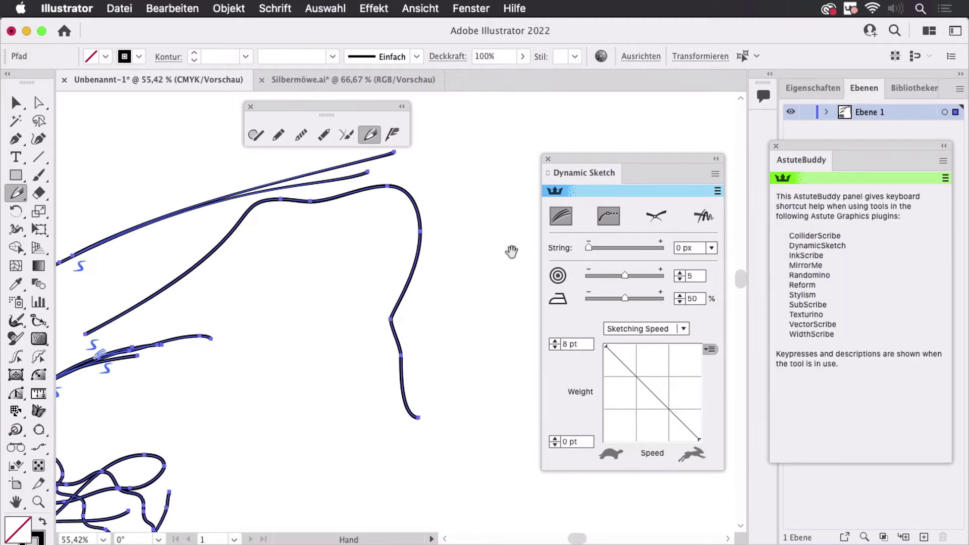
Sketch a sharply peaked V-shaped stroke that rises and then falls back down.
left_click_drag(511, 251, 474, 230)
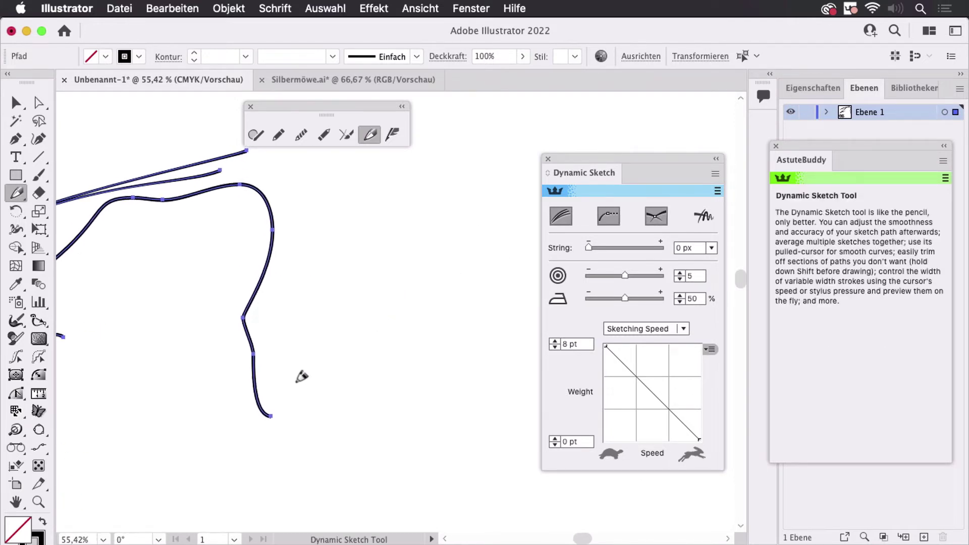
left_click_drag(296, 379, 491, 200)
left_click_drag(427, 257, 505, 406)
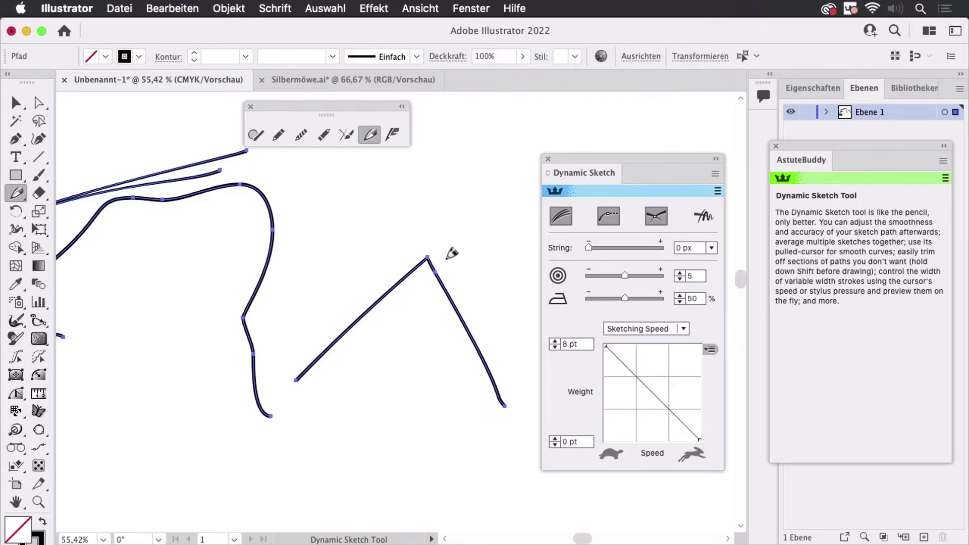
Trim away the V-shaped path with Dynamic Sketch's gesture trim.
left_click_drag(460, 245, 365, 216)
left_click(656, 216)
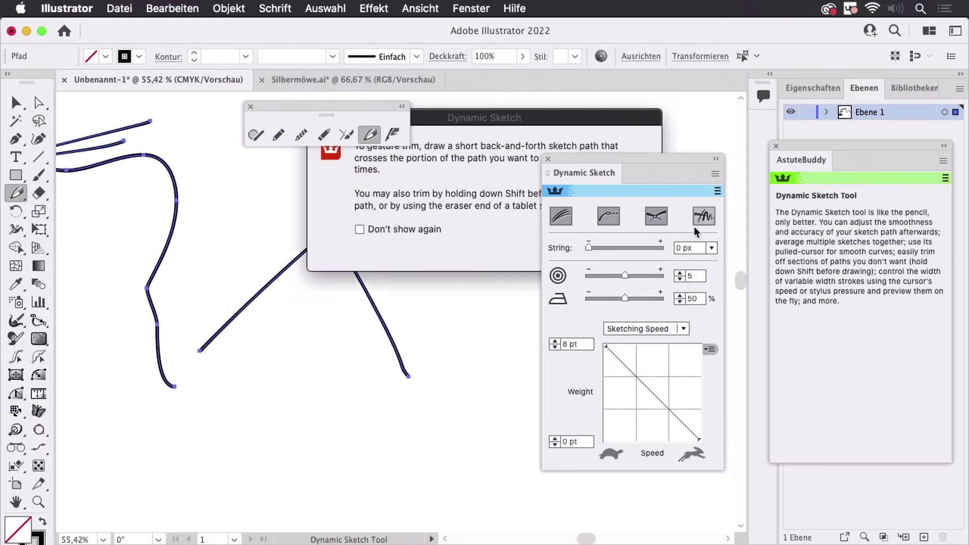
left_click(618, 251)
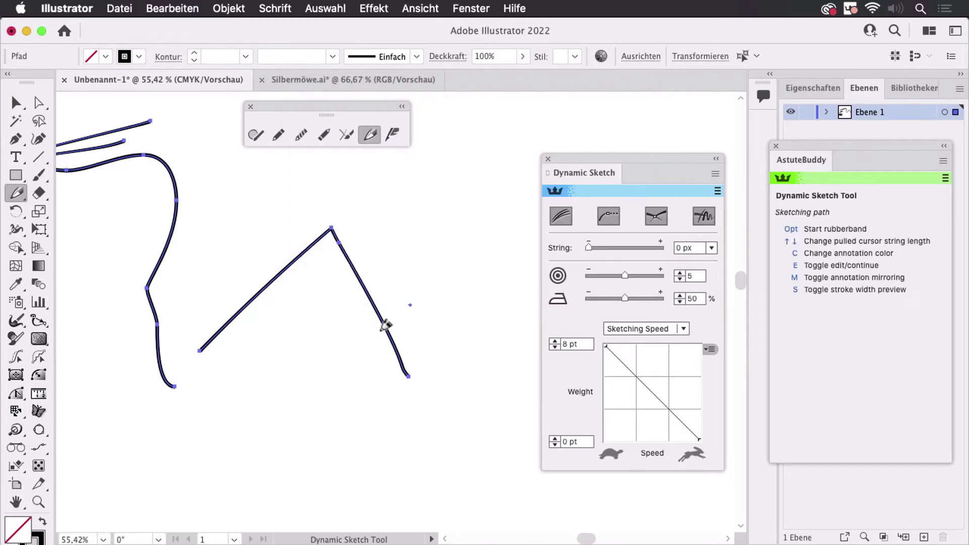
left_click_drag(385, 320, 411, 333)
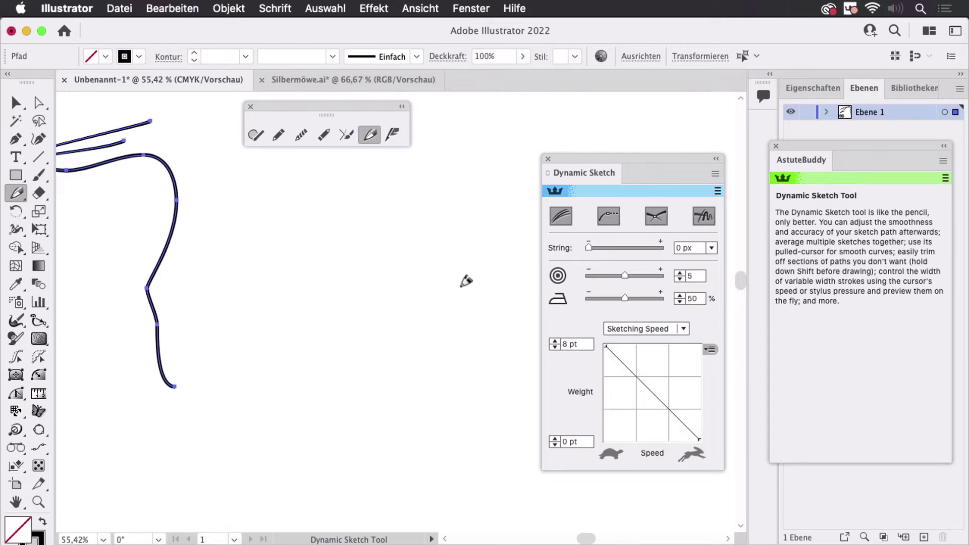
Pan the scribbled tangle to the upper left, try the Paintbrush, then return to Dynamic Sketch.
left_click_drag(187, 411, 417, 349)
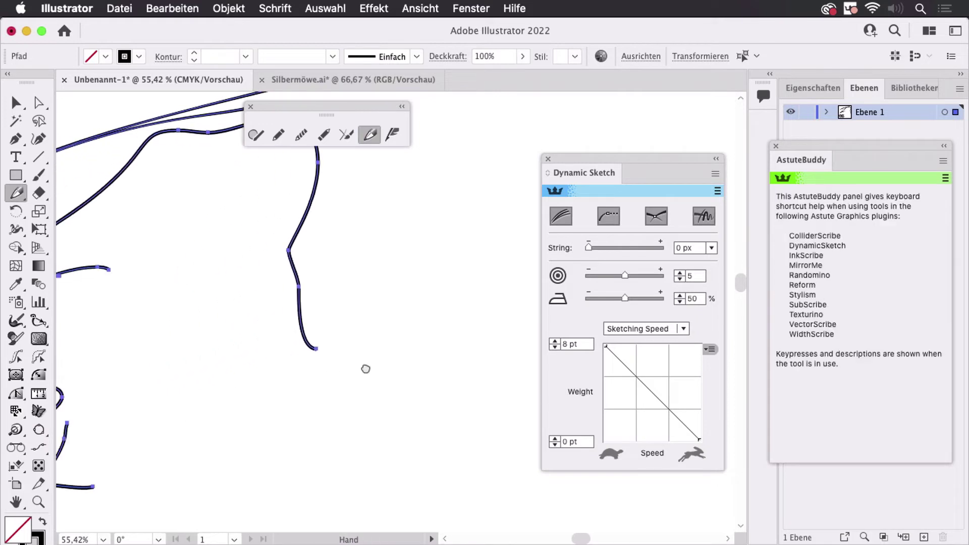
mouse_move(205, 328)
left_mouse_down()
mouse_move(309, 281)
mouse_move(385, 210)
left_mouse_up()
mouse_move(298, 426)
left_mouse_down()
mouse_move(270, 331)
mouse_move(151, 215)
left_mouse_up()
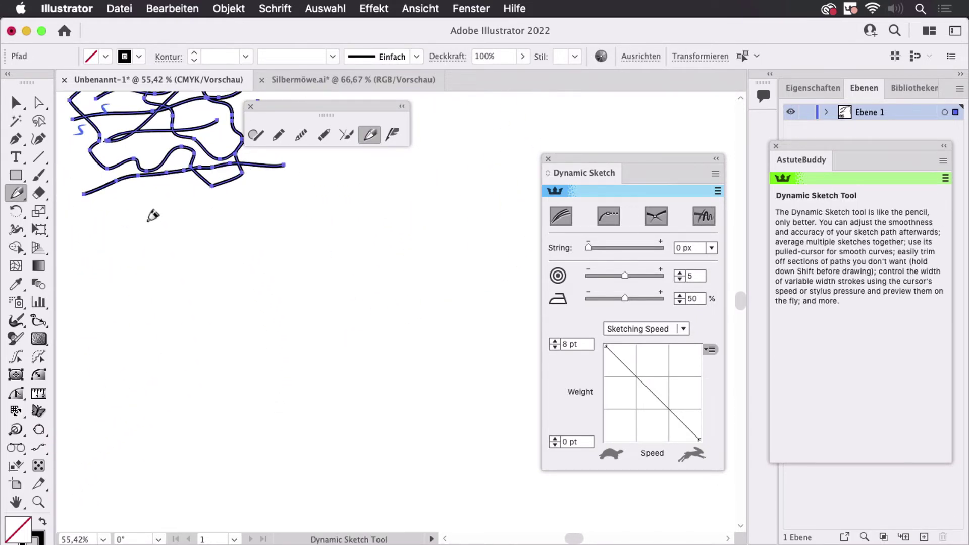
left_click(43, 178)
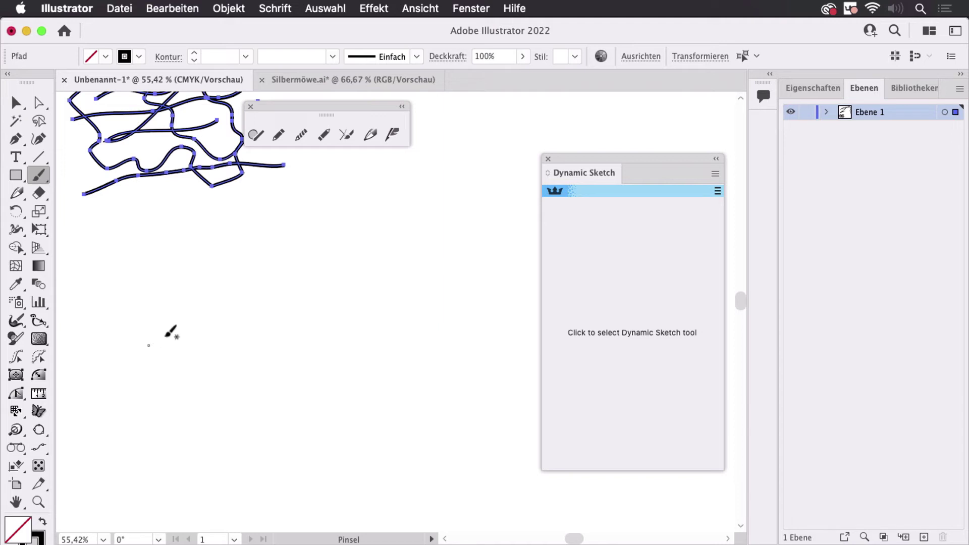
left_click(371, 134)
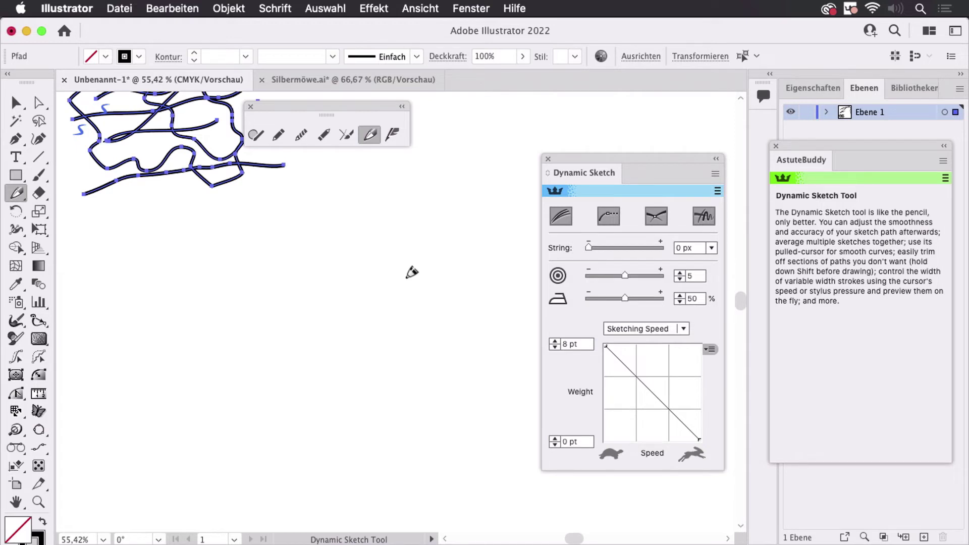
Draw a diagonal line and reshape its stroke to bulge at both ends with a narrow waist.
left_click(39, 157)
left_click_drag(123, 292, 168, 274)
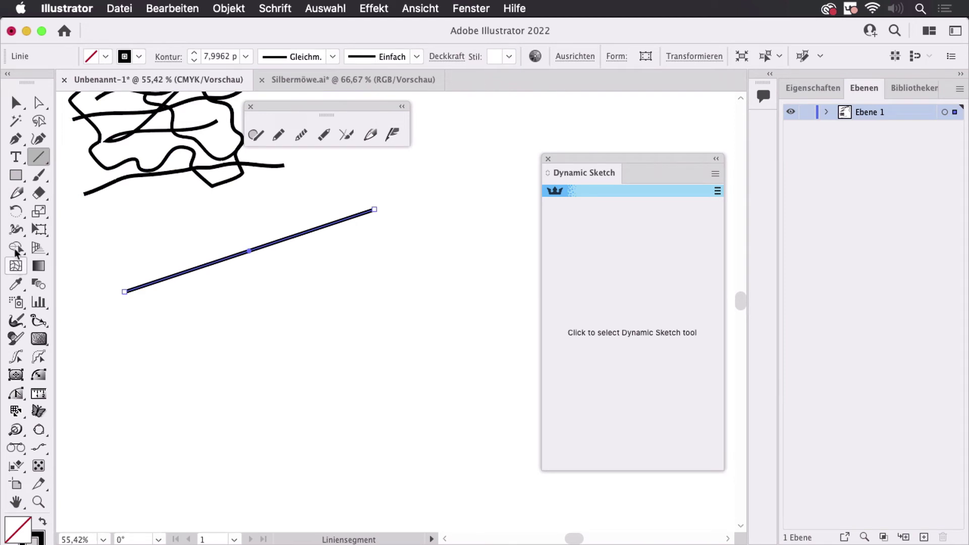
left_click(15, 229)
left_click_drag(189, 272, 195, 287)
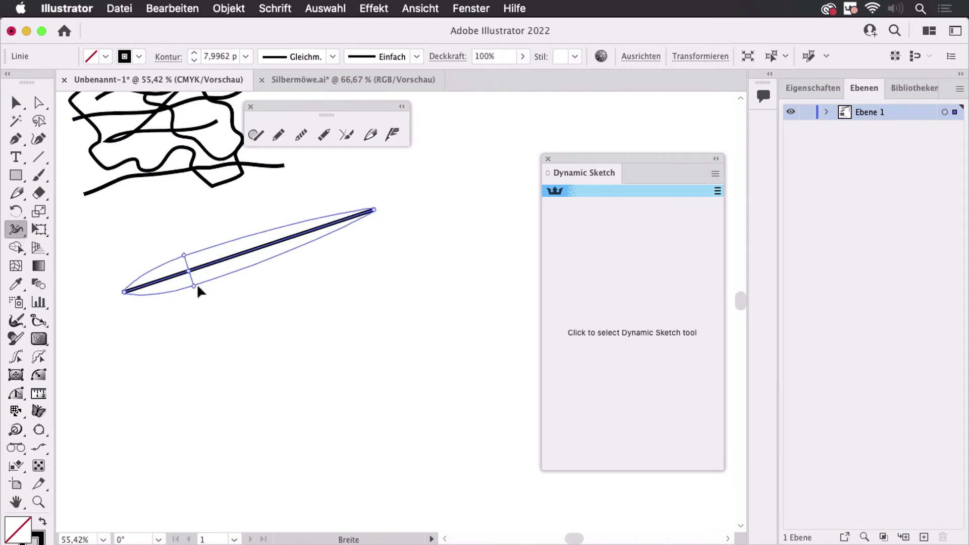
left_click_drag(281, 258, 363, 250)
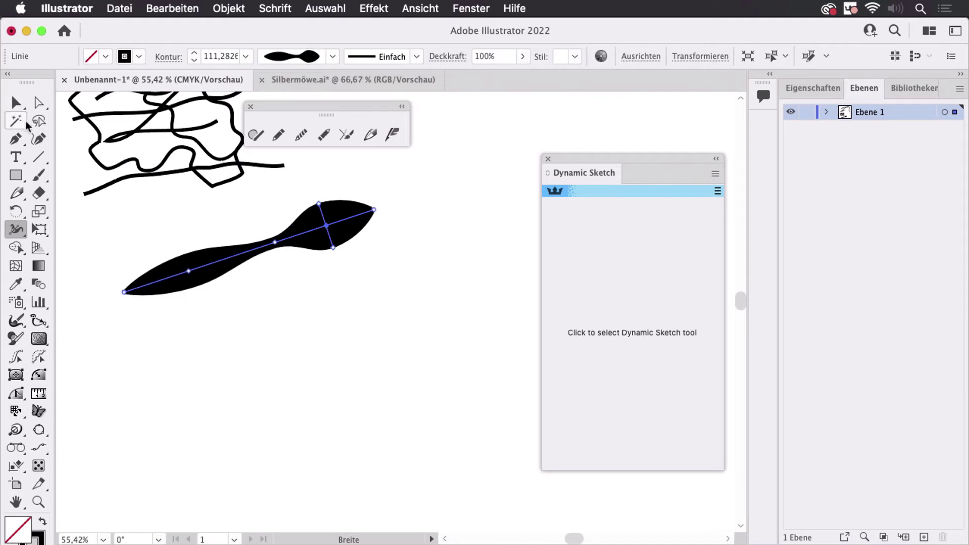
left_click(15, 193)
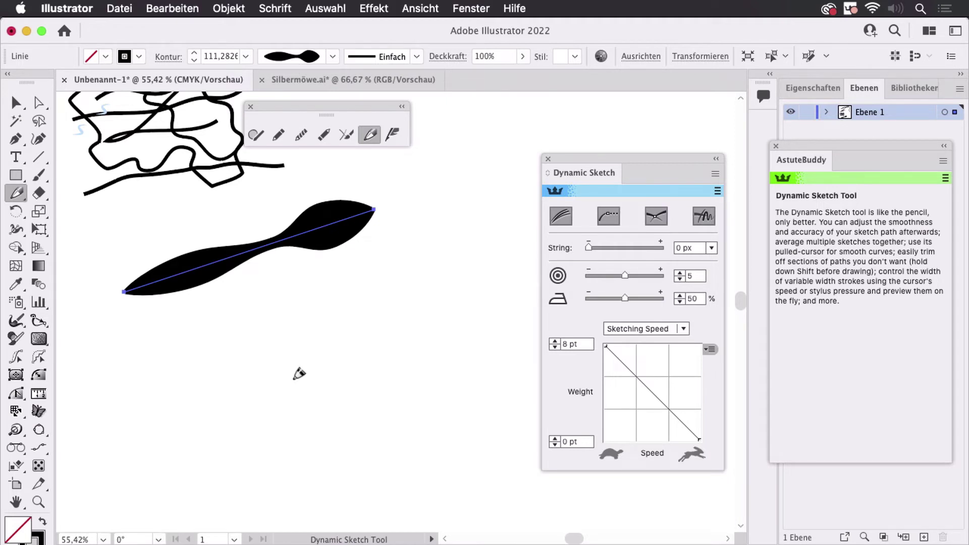
Keep Sketching Speed driving stroke weight and set the maximum weight to 20 pt.
left_click(683, 330)
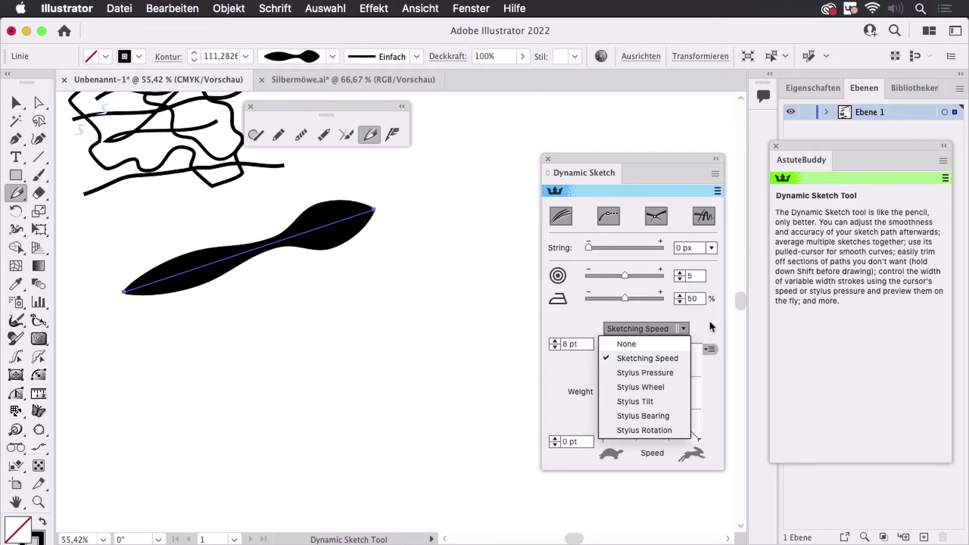
left_click(679, 329)
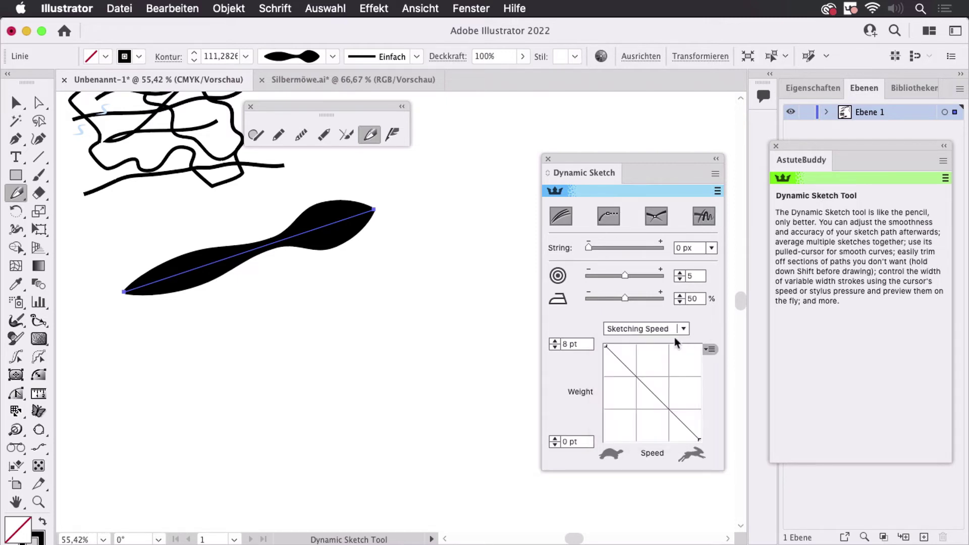
left_click(558, 344)
type("20")
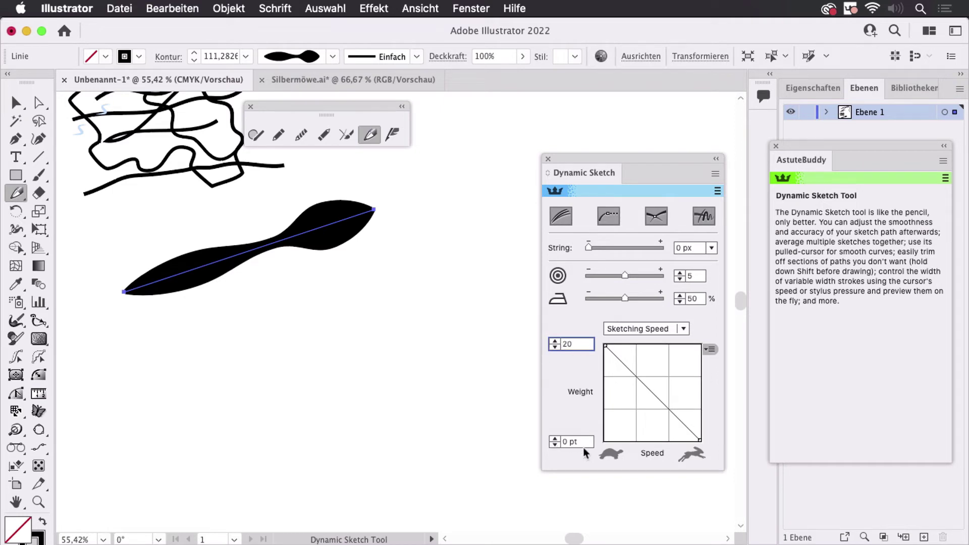
left_click(570, 442)
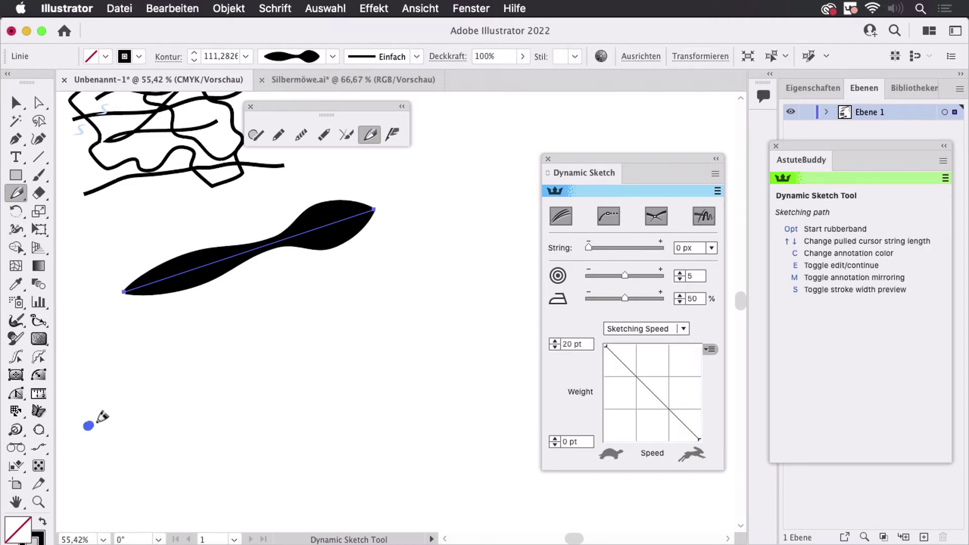
Sketch a long rising path and a second peaked path that hooks down to the bottom.
left_click_drag(88, 424, 414, 251)
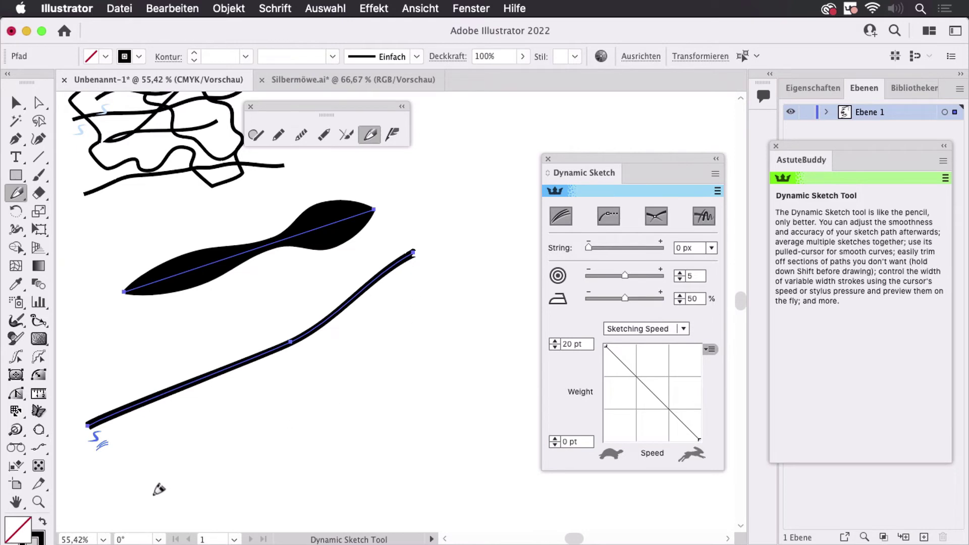
left_click_drag(153, 494, 518, 315)
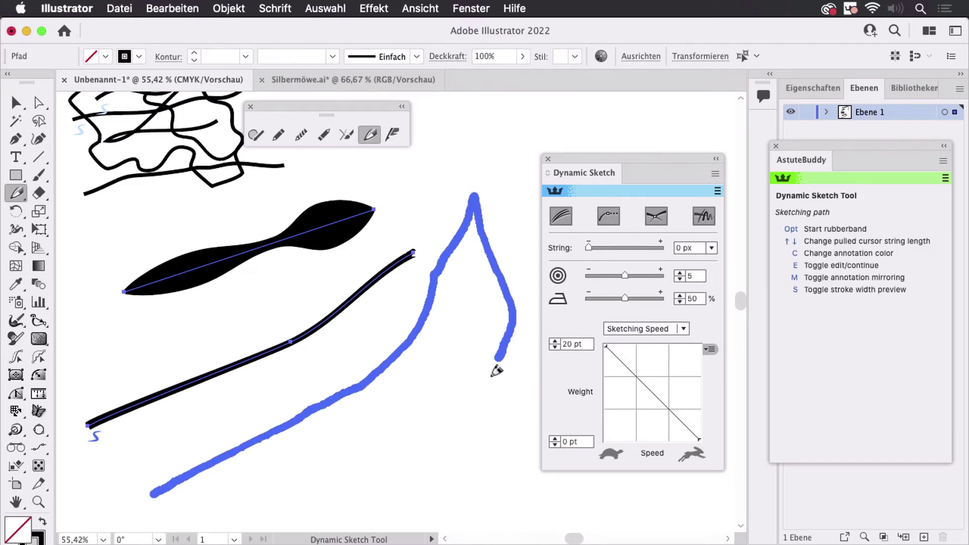
left_click_drag(518, 315, 306, 527)
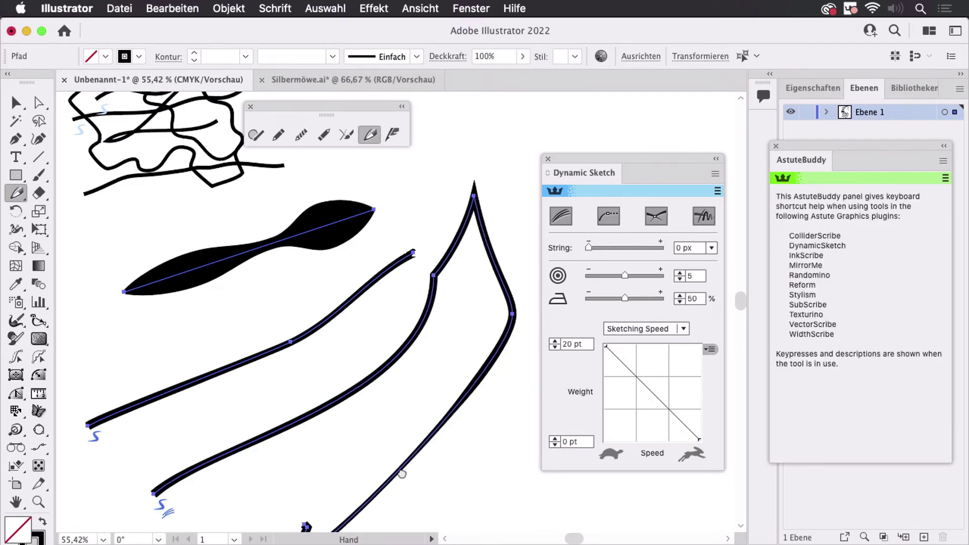
left_click_drag(456, 487, 403, 406)
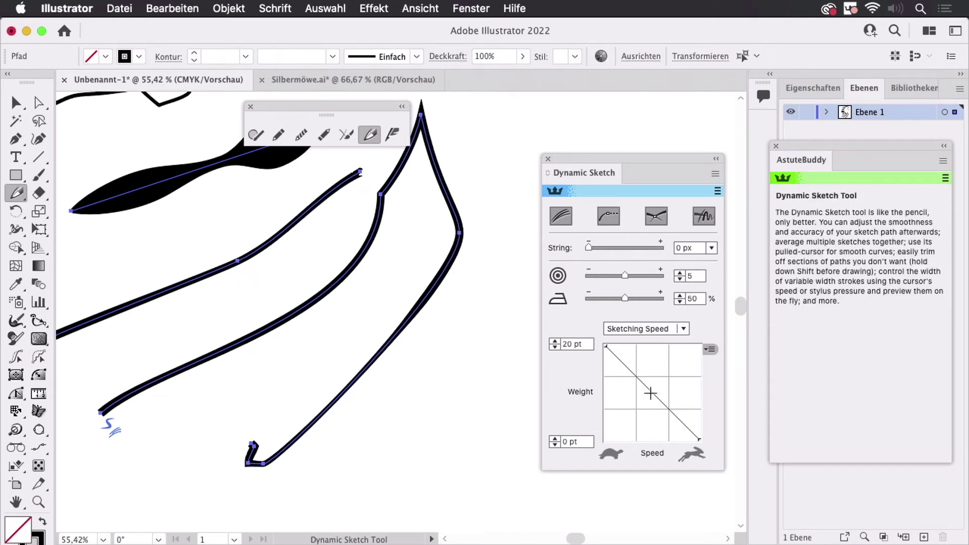
Curve the Weight/Speed graph so the second path thins along its lower stretch.
left_click_drag(649, 389, 633, 398)
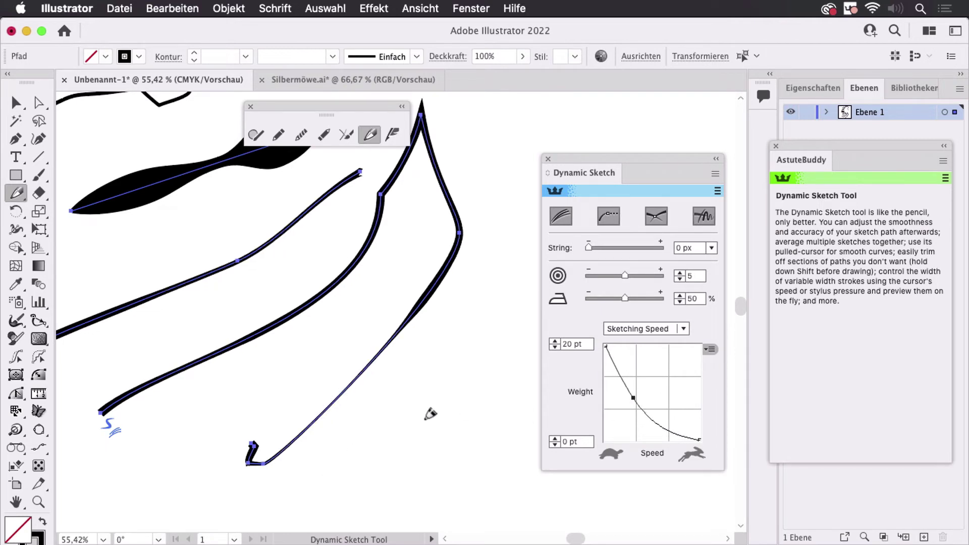
mouse_move(634, 398)
left_mouse_down()
mouse_move(629, 407)
mouse_move(627, 395)
left_mouse_up()
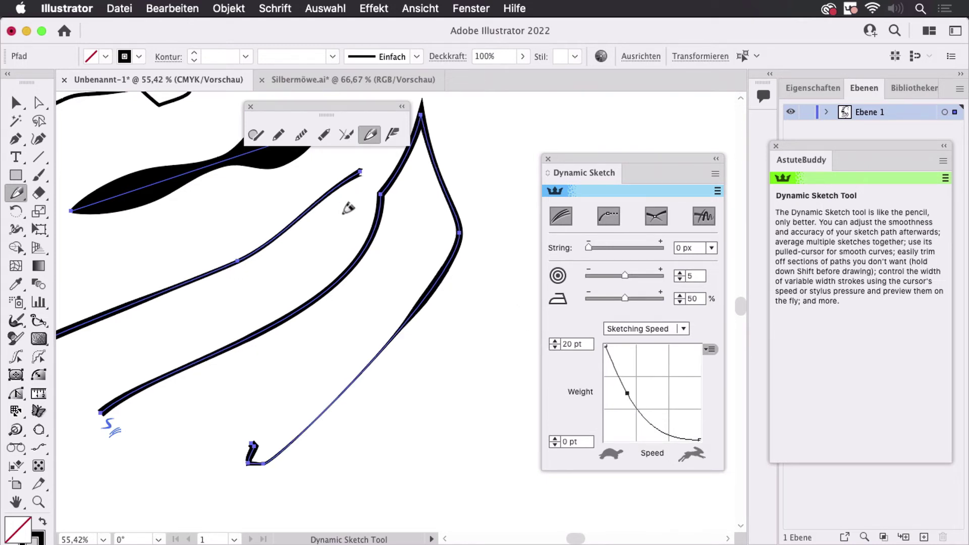
left_click(16, 230)
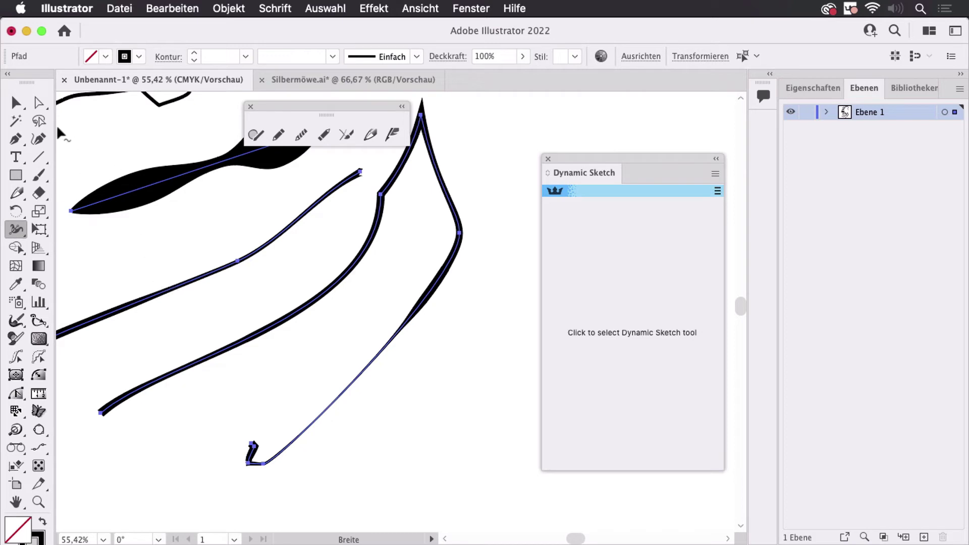
left_click(15, 104)
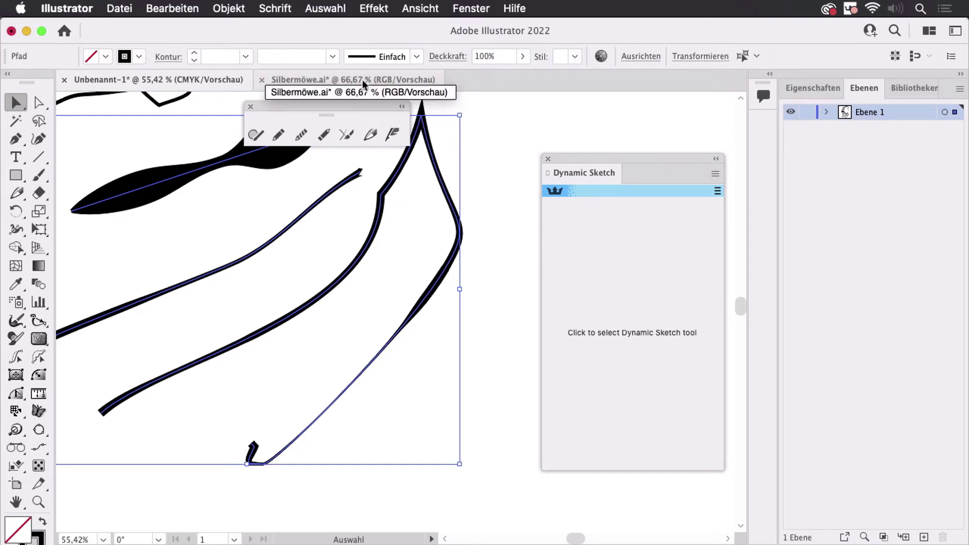
left_click(361, 79)
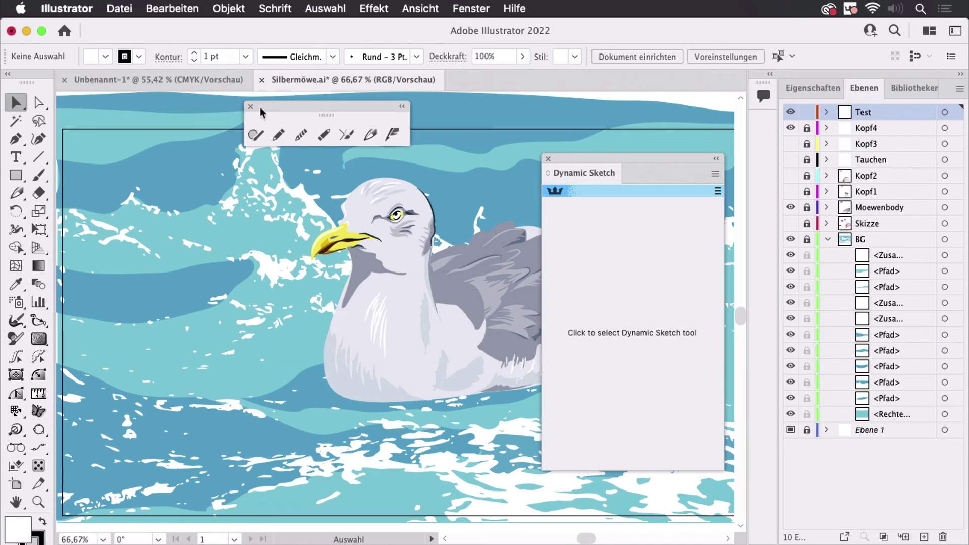
Close the sketch tools strip and the Dynamic Sketch options in Silbermöwe.ai.
left_click(251, 106)
left_click(548, 160)
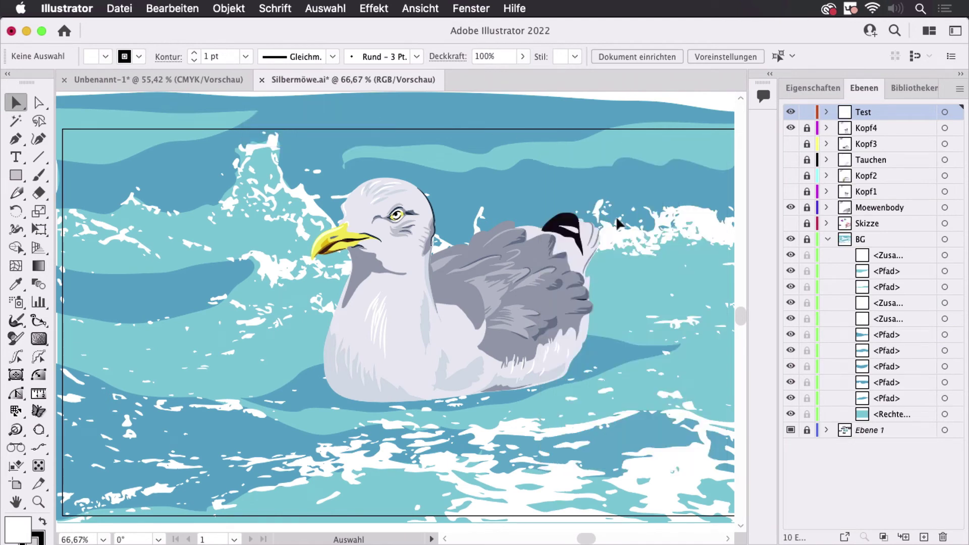
scroll(530, 323, "left", 3)
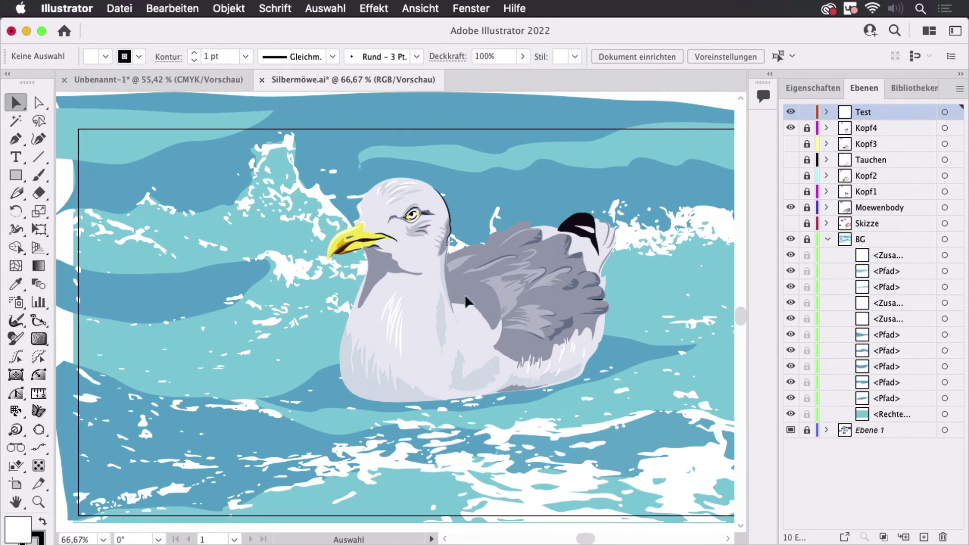
Unlock layers Kopf4 through BG, select the M_Body symbol, and expand Moewenbody.
left_click(807, 128)
left_click_drag(806, 145, 807, 239)
left_click(471, 292)
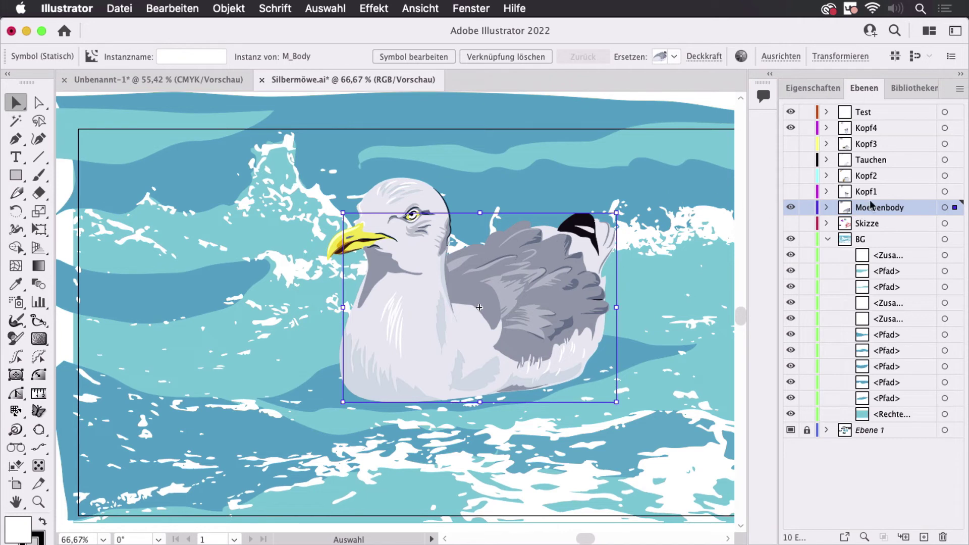
left_click(826, 207)
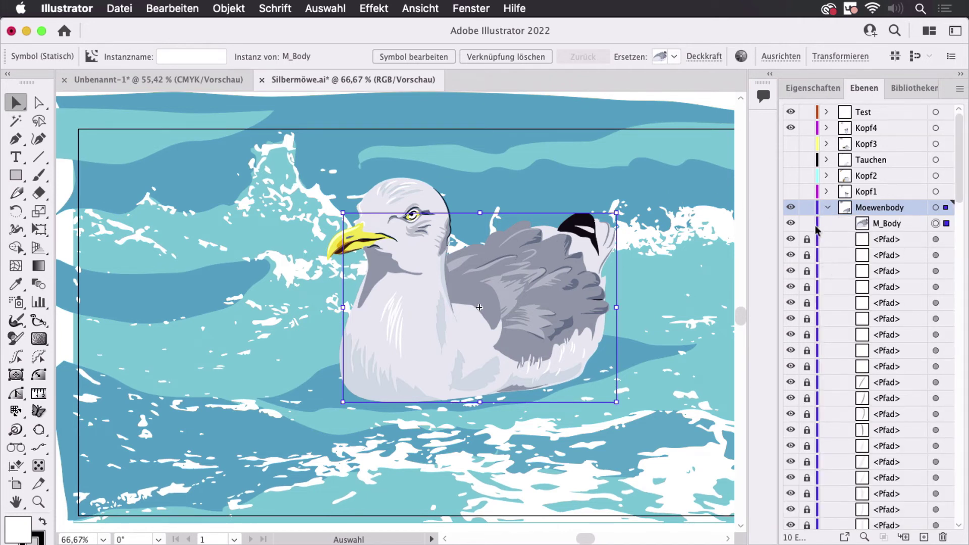
double_click(474, 289)
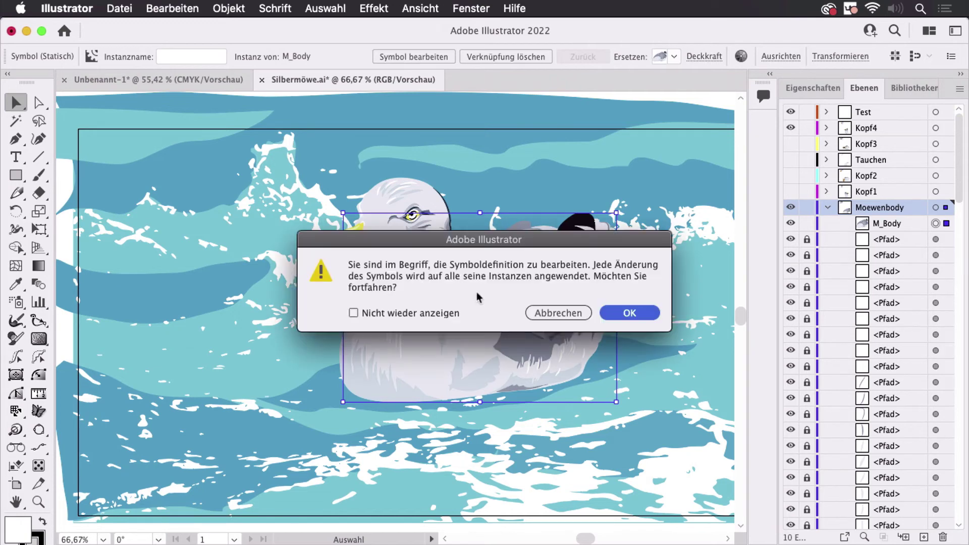
left_click(626, 311)
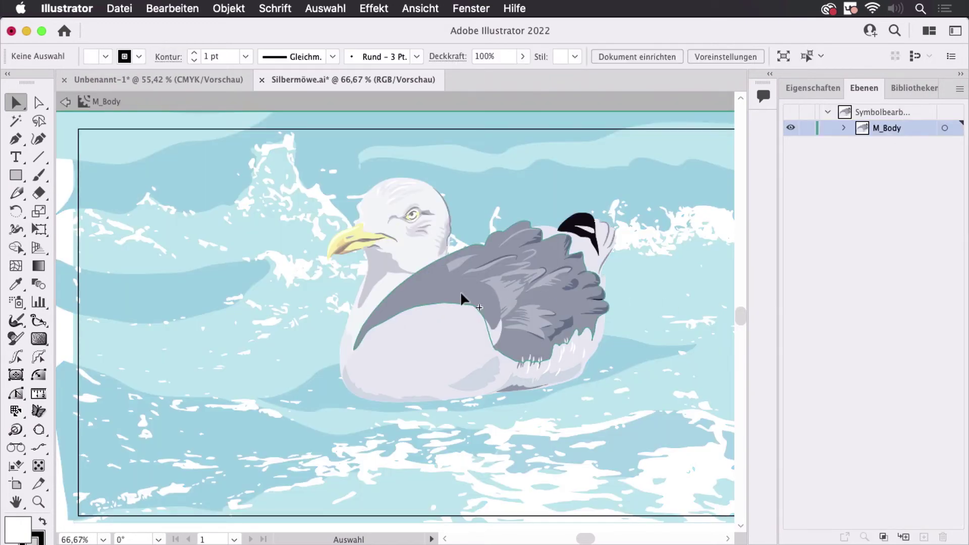
left_click(461, 296)
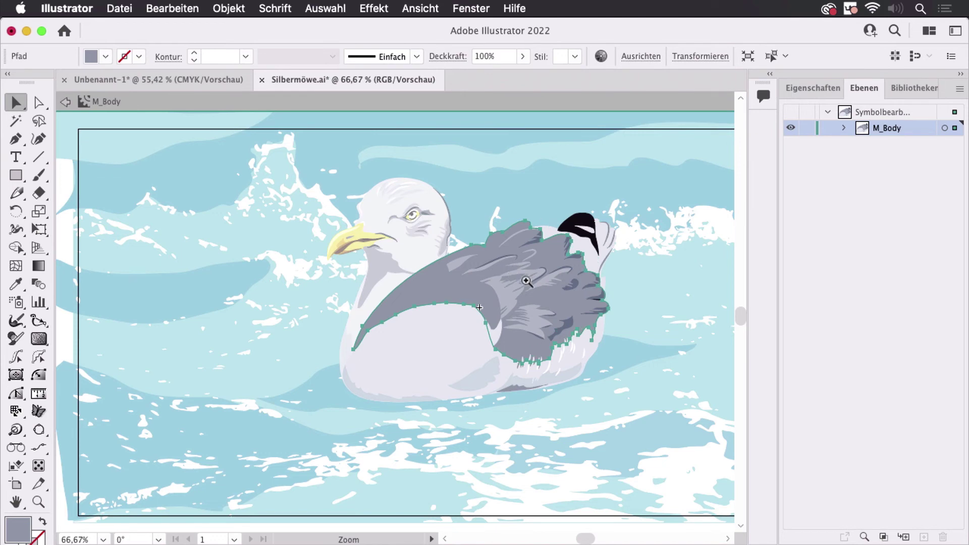
mouse_move(525, 282)
left_mouse_down()
mouse_move(532, 323)
mouse_move(401, 359)
left_mouse_up()
scroll(487, 335, "down", 3)
scroll(487, 335, "right", 3)
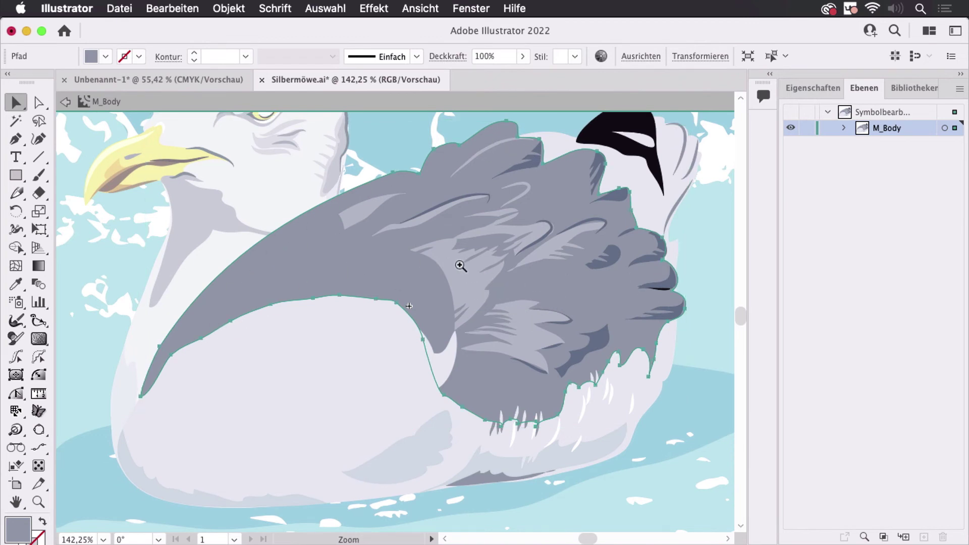
left_click_drag(459, 264, 574, 282)
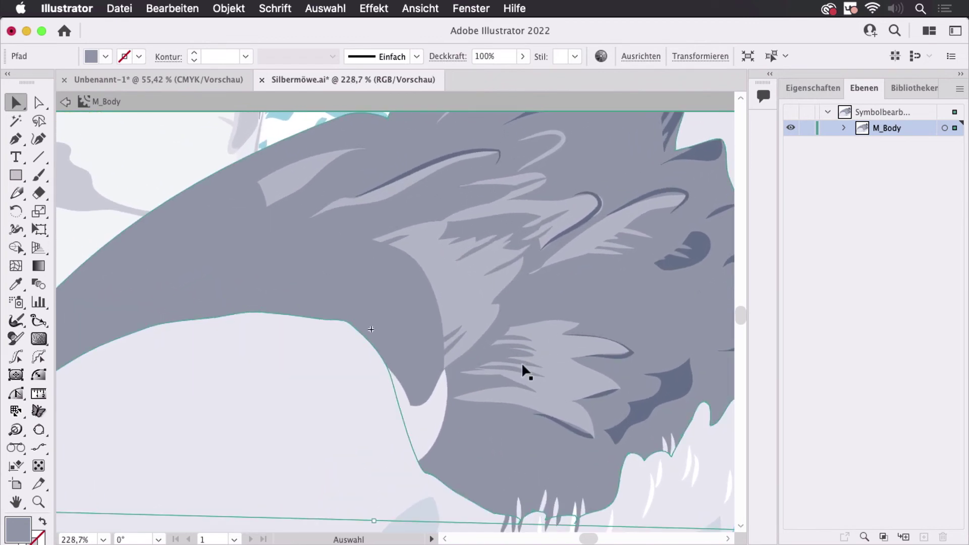
left_click(517, 394)
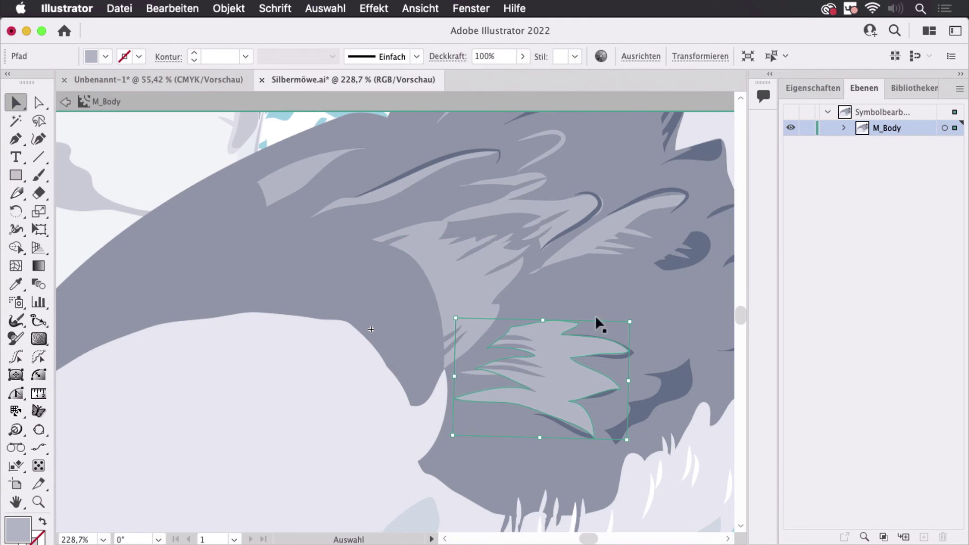
left_click(477, 378)
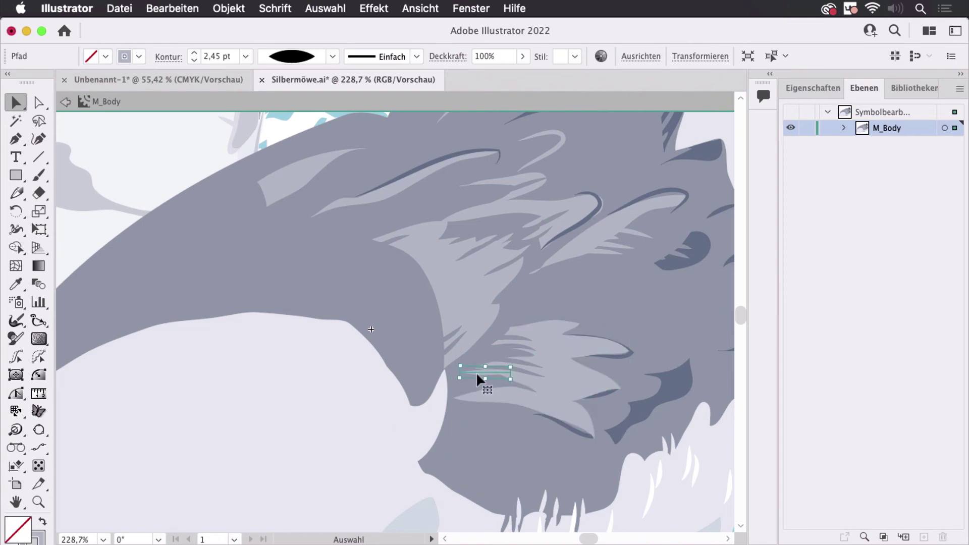
left_click(531, 371)
left_click(523, 347)
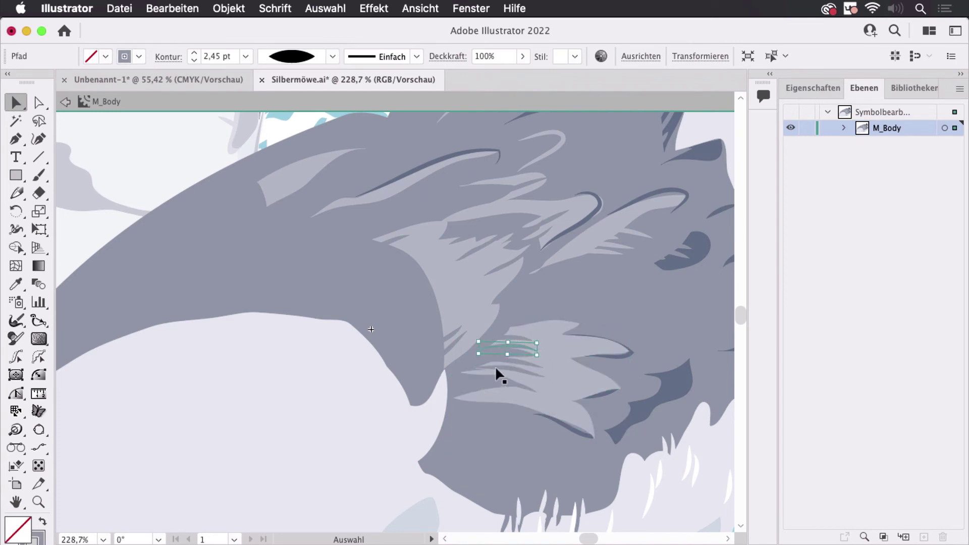
scroll(489, 342, "up", 3)
scroll(489, 341, "up", 3)
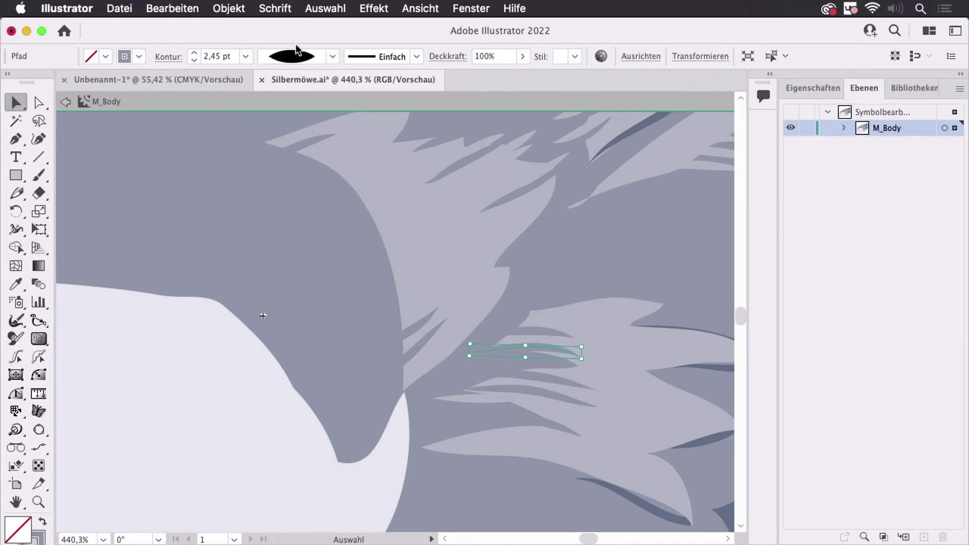
mouse_move(597, 260)
left_mouse_down()
mouse_move(492, 298)
mouse_move(589, 205)
mouse_move(554, 294)
left_mouse_up()
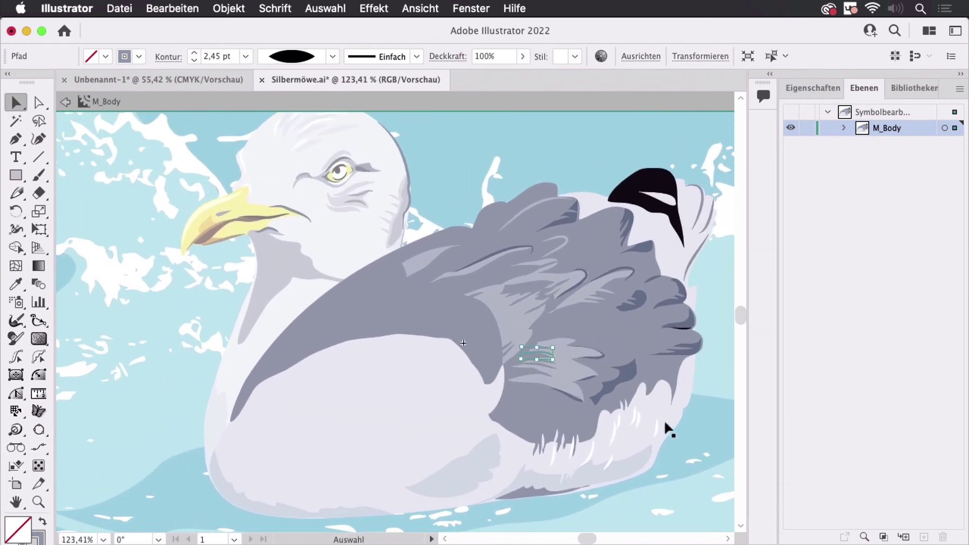
scroll(597, 459, "right", 2)
scroll(596, 459, "down", 1)
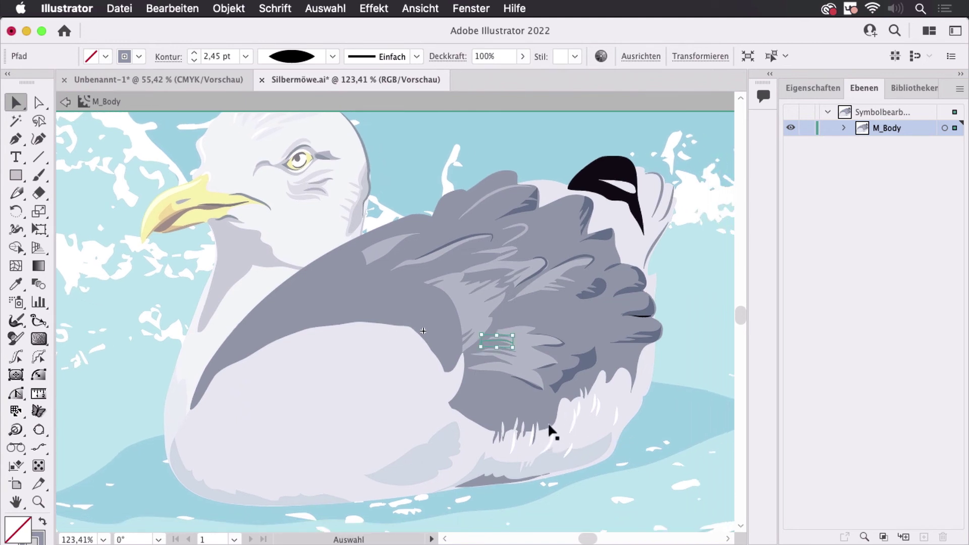
scroll(553, 431, "up", 5, "alt")
left_click(608, 419)
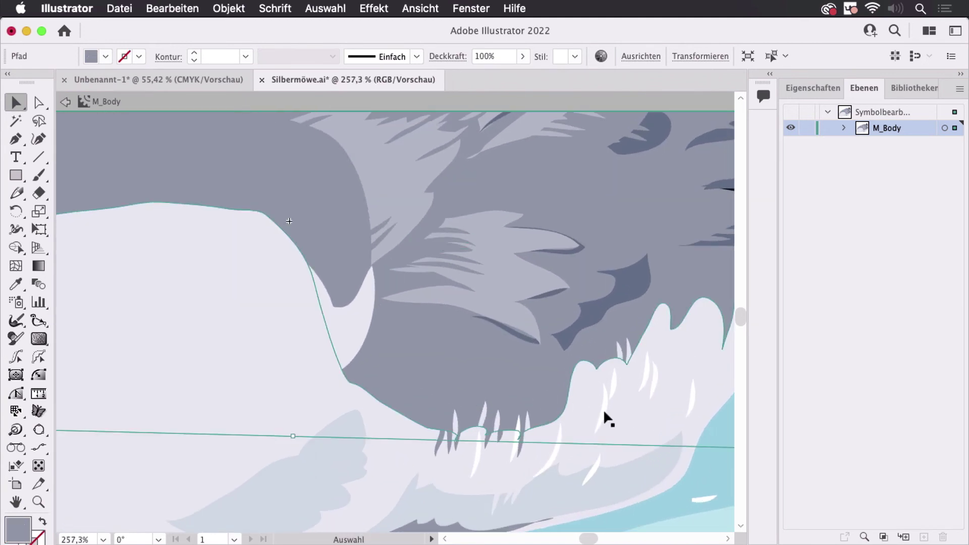
left_click(576, 417)
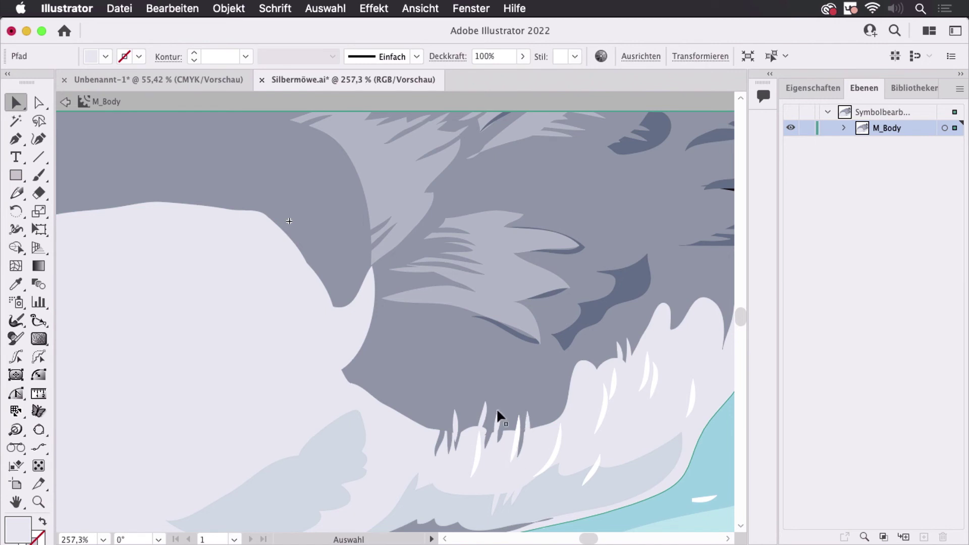
left_click(443, 443)
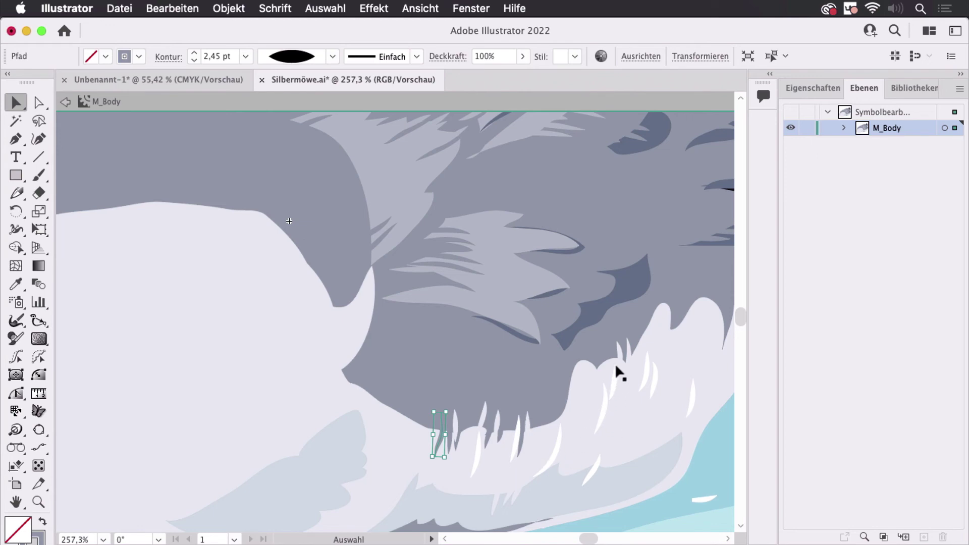
scroll(619, 372, "down", 5)
scroll(555, 328, "down", 1)
scroll(504, 262, "down", 2)
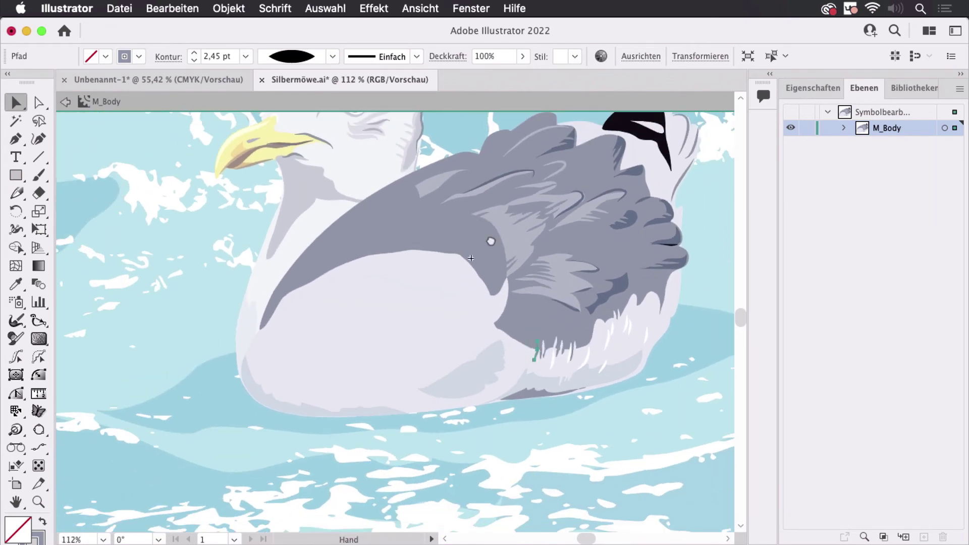
scroll(681, 328, "down", 1)
scroll(682, 328, "down", 1)
scroll(681, 328, "down", 1)
double_click(276, 286)
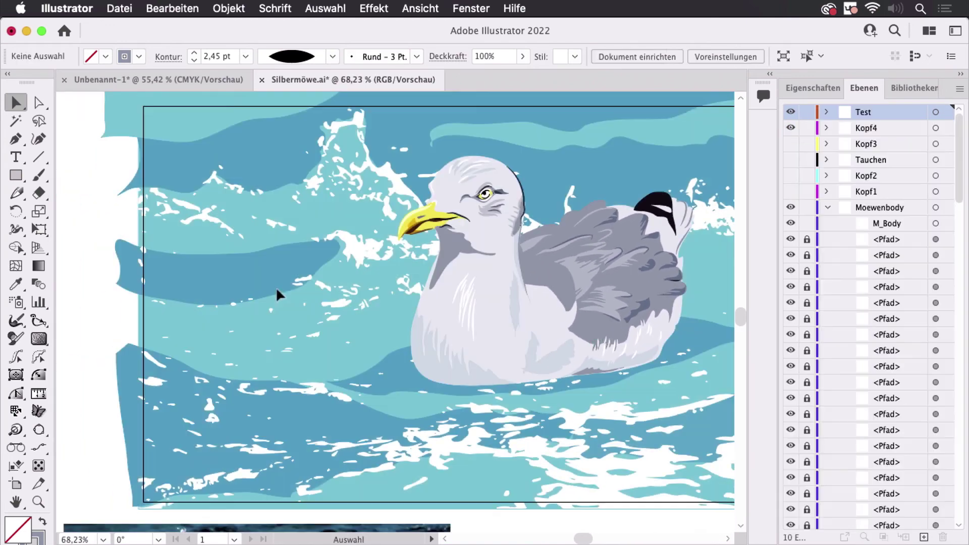
scroll(681, 411, "right", 3)
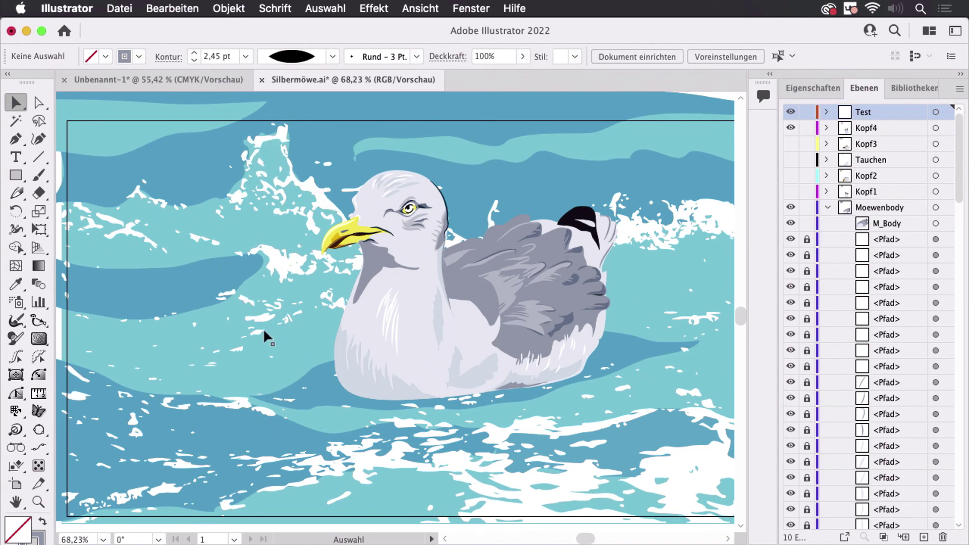
left_click(163, 286)
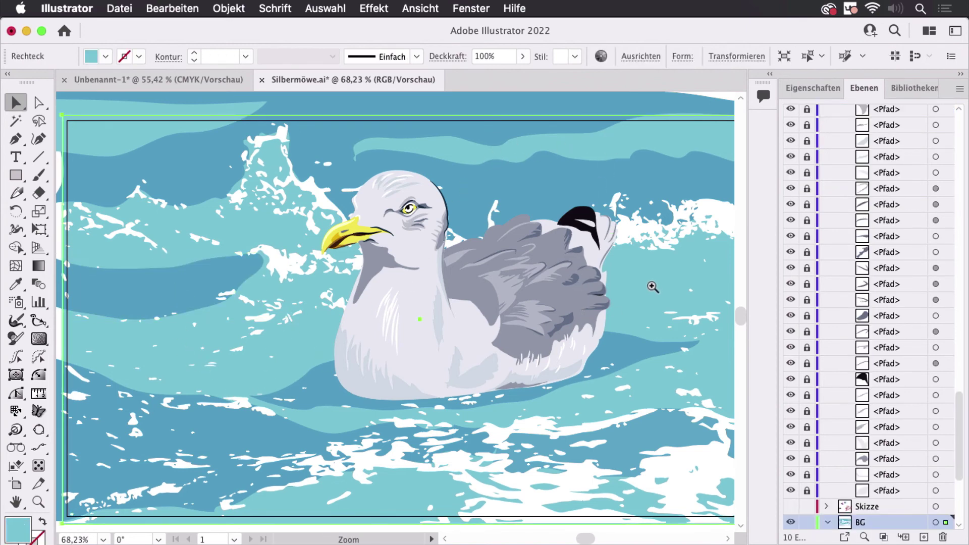
scroll(639, 296, "down", 1, "alt")
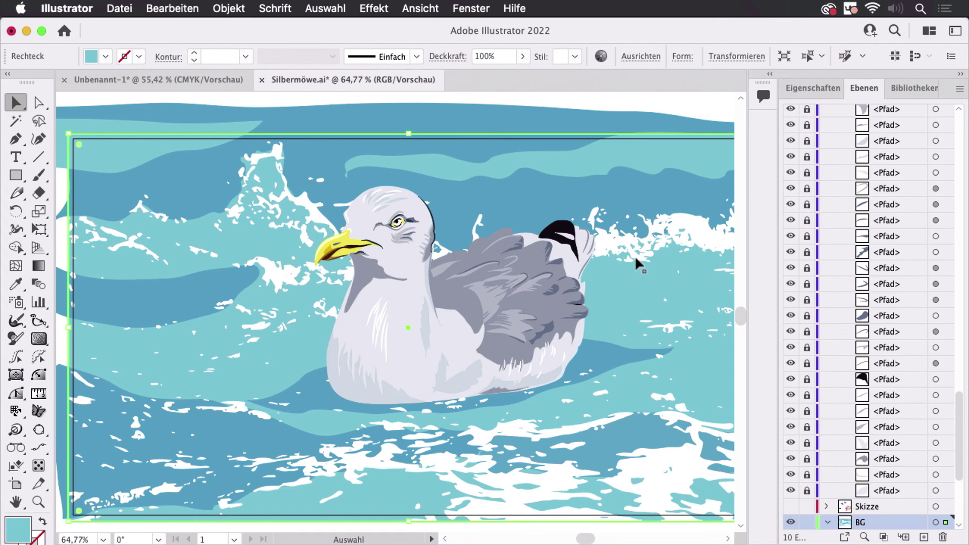
scroll(635, 256, "down", 1)
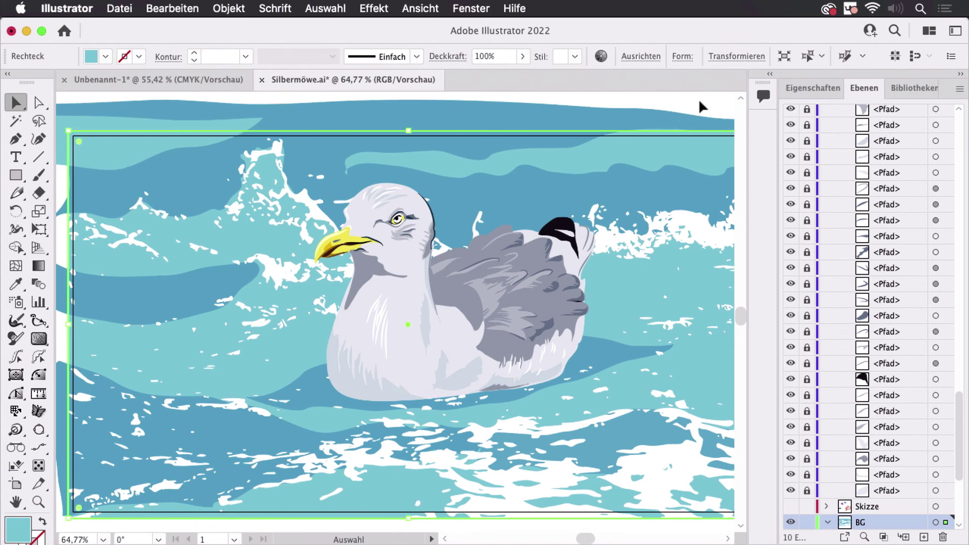
left_click(703, 104)
left_click_drag(379, 216, 610, 264)
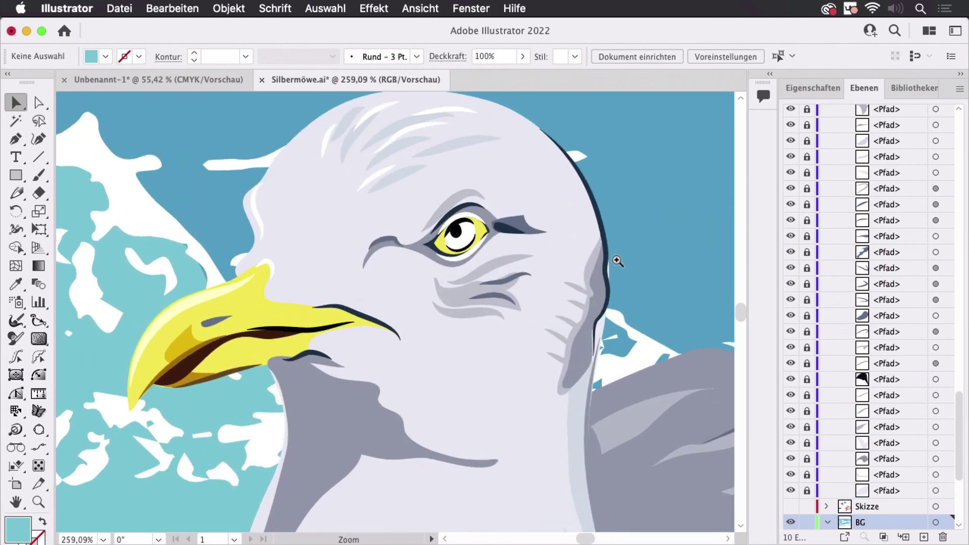
left_click_drag(489, 242, 636, 255)
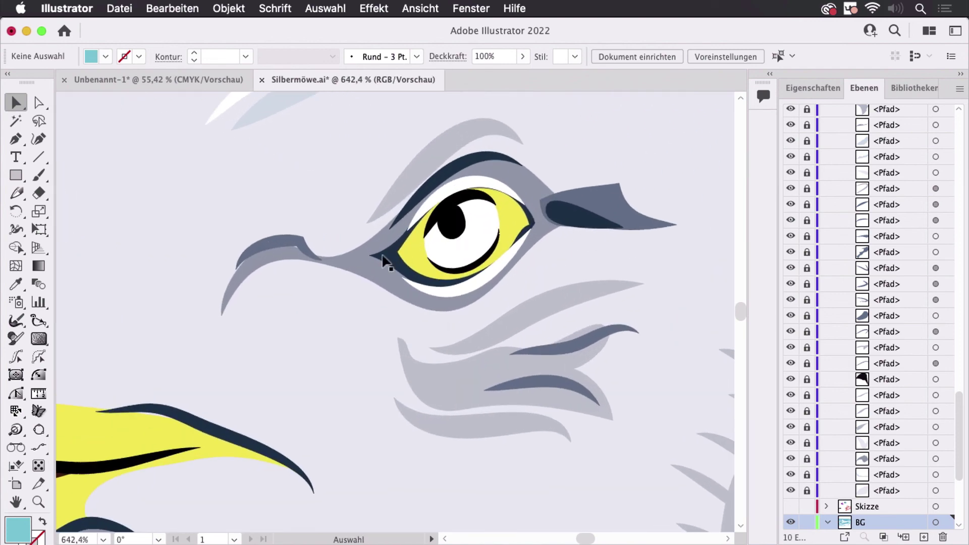
left_click(385, 255)
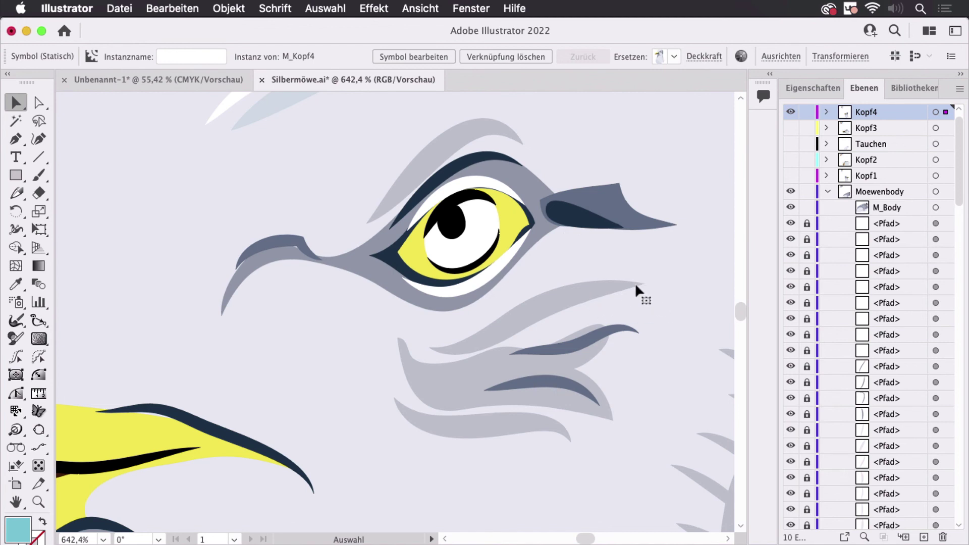
double_click(393, 261)
left_click(630, 320)
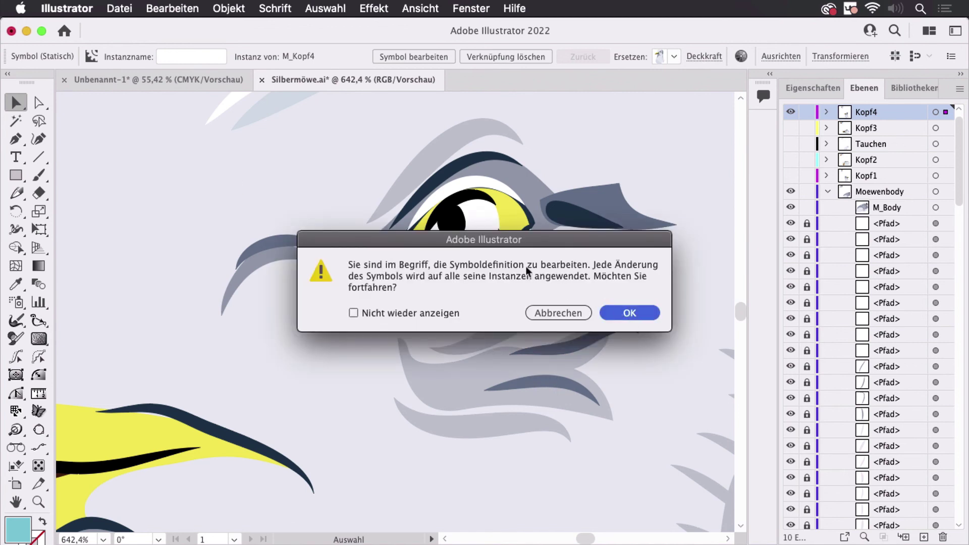
left_click(414, 256)
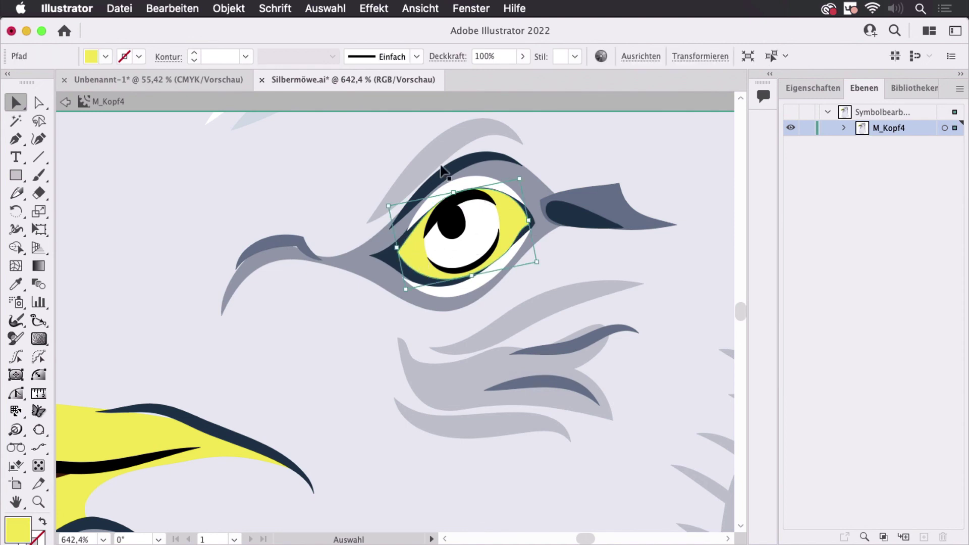
key("a")
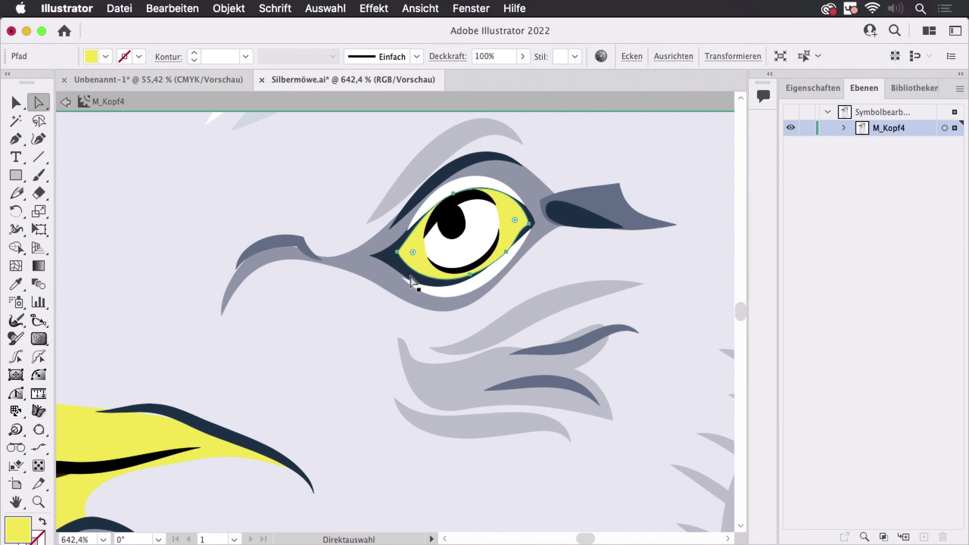
left_click(388, 260)
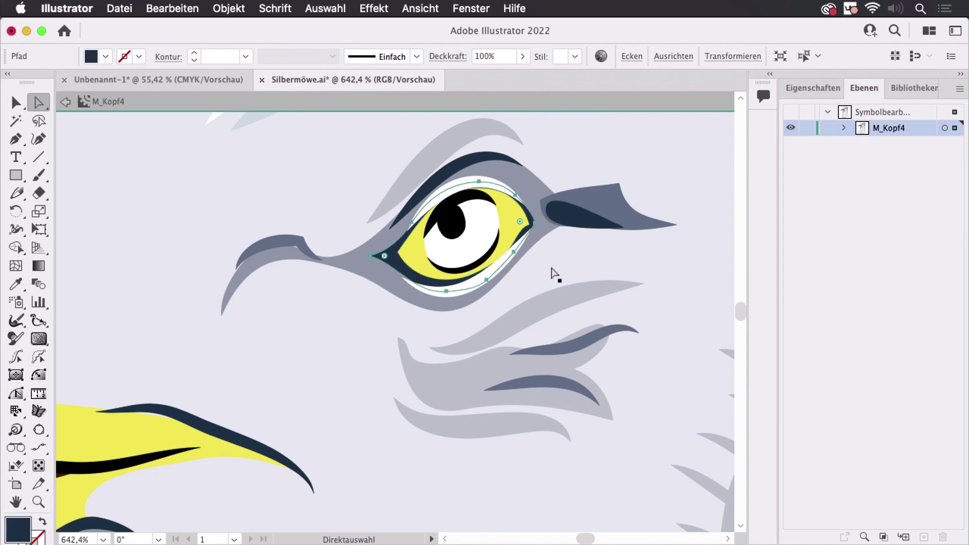
mouse_move(638, 217)
left_mouse_down()
mouse_move(515, 271)
mouse_move(507, 263)
left_mouse_up()
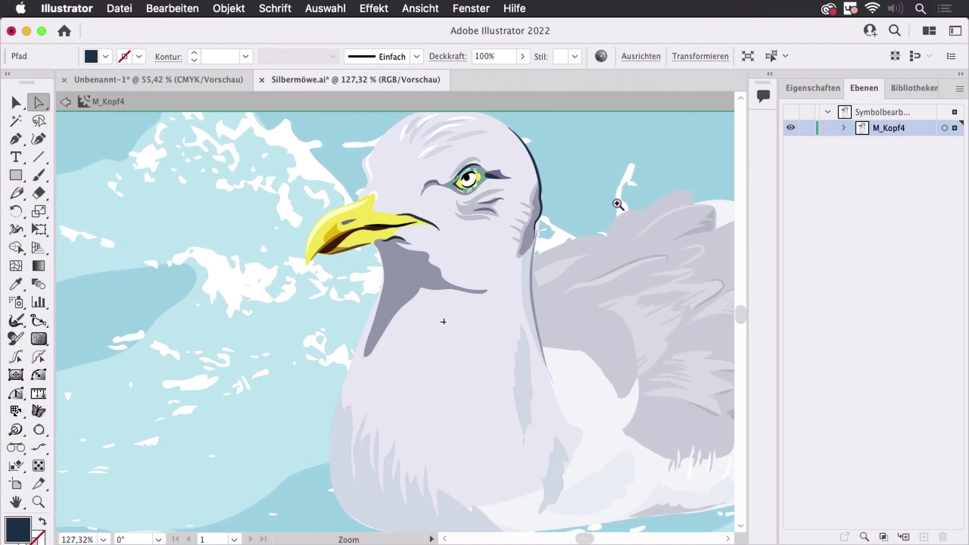
mouse_move(640, 155)
left_mouse_down()
mouse_move(526, 181)
mouse_move(609, 207)
mouse_move(601, 202)
left_mouse_up()
double_click(578, 174)
scroll(595, 176, "up", 2)
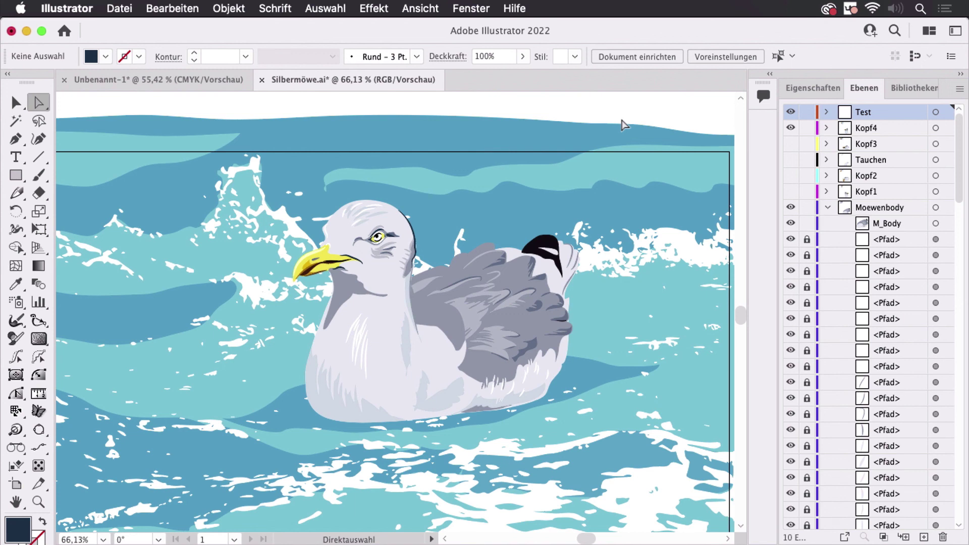
Scroll down over the finished seagull artwork before the closing slide.
scroll(638, 237, "down", 1)
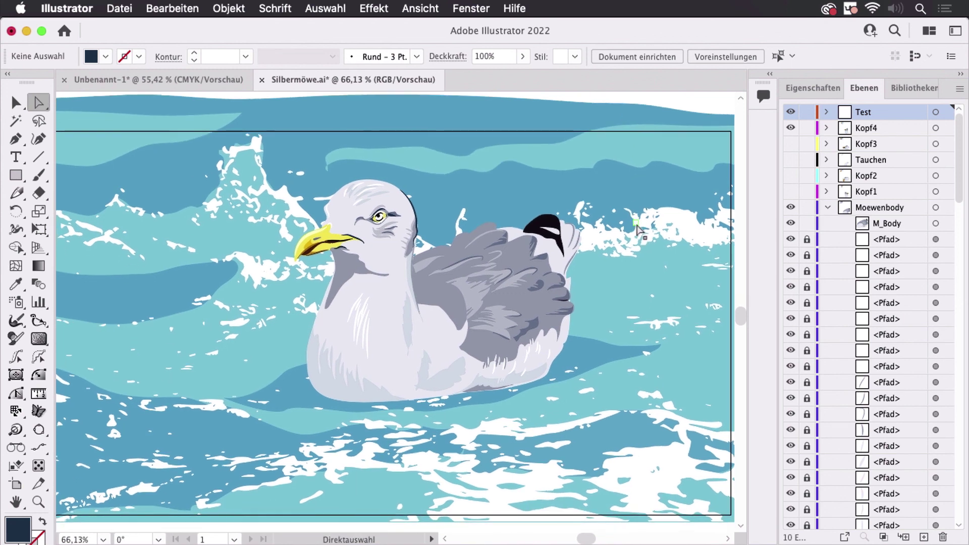